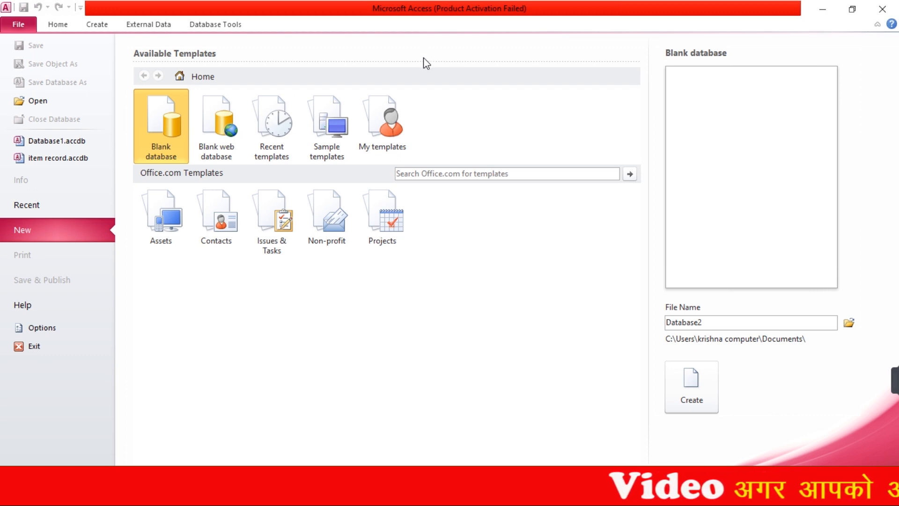
# Create a new blank database with the file name 'Class 1'
pyautogui.doubleClick(723, 323)
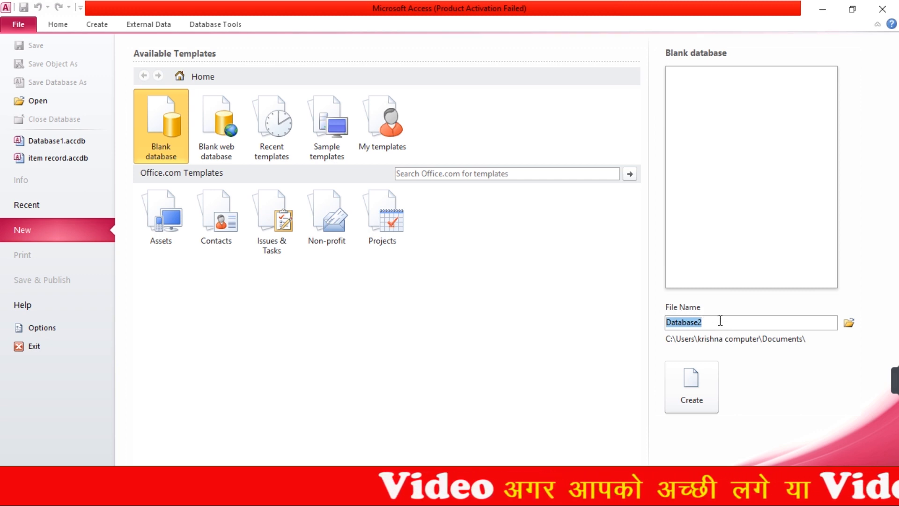
pyautogui.write('Class 1')
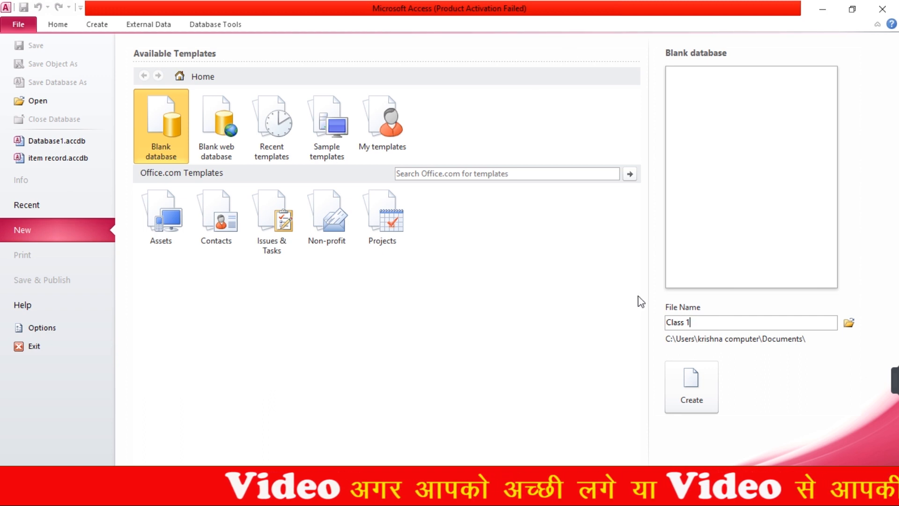
pyautogui.click(704, 394)
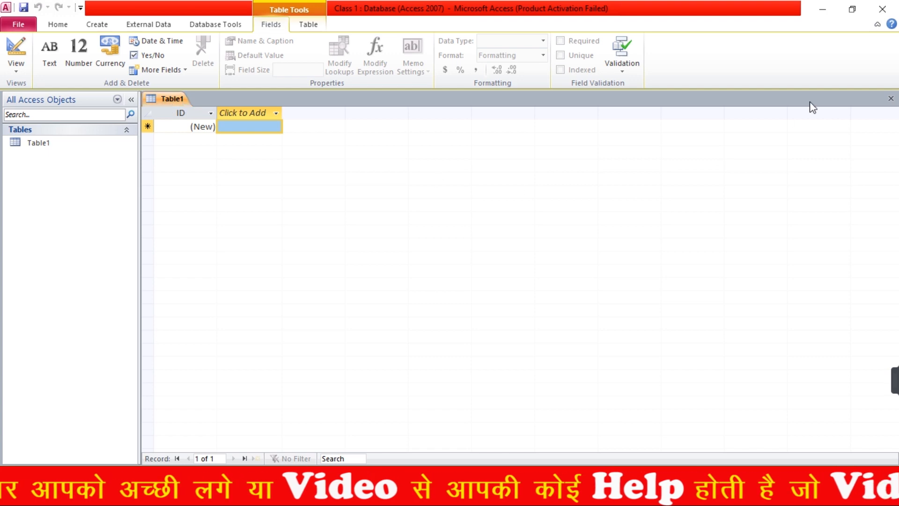
# Close the default Table1 and start a new table in Design view from the Create tab
pyautogui.click(890, 101)
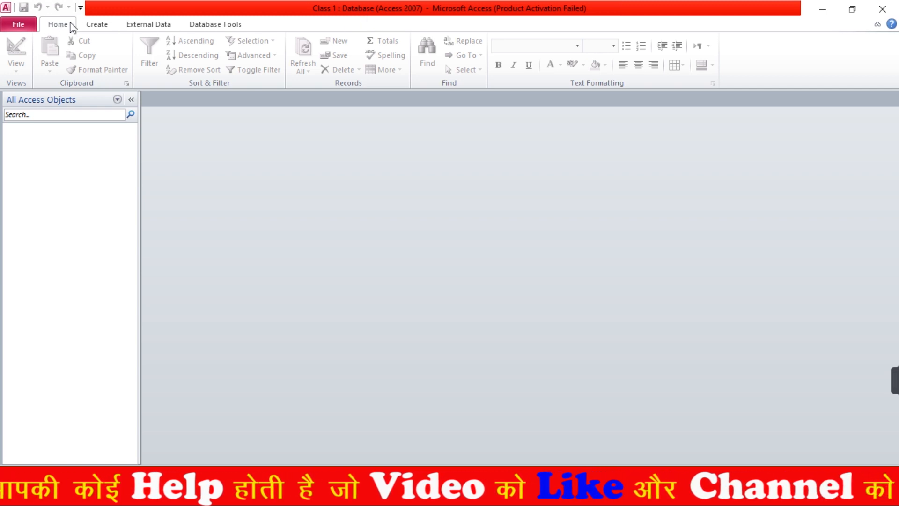
pyautogui.click(96, 23)
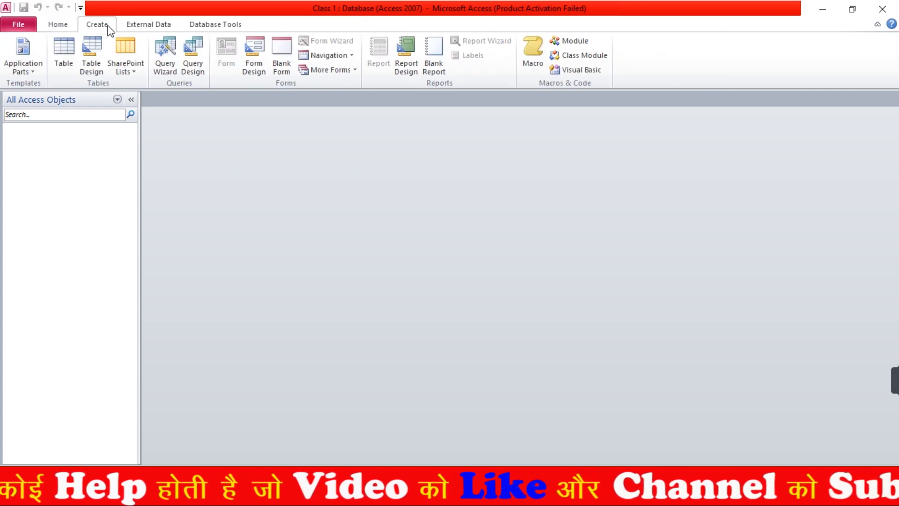
pyautogui.click(138, 23)
pyautogui.click(193, 24)
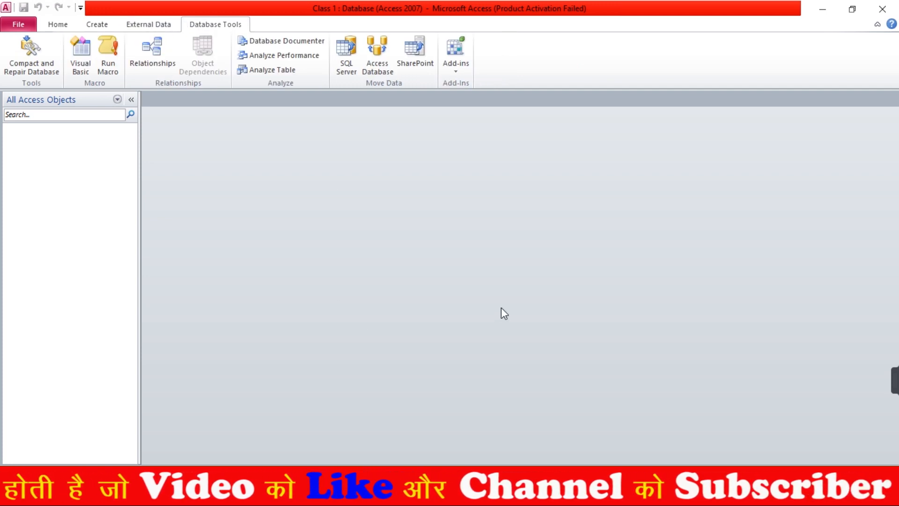
pyautogui.click(97, 25)
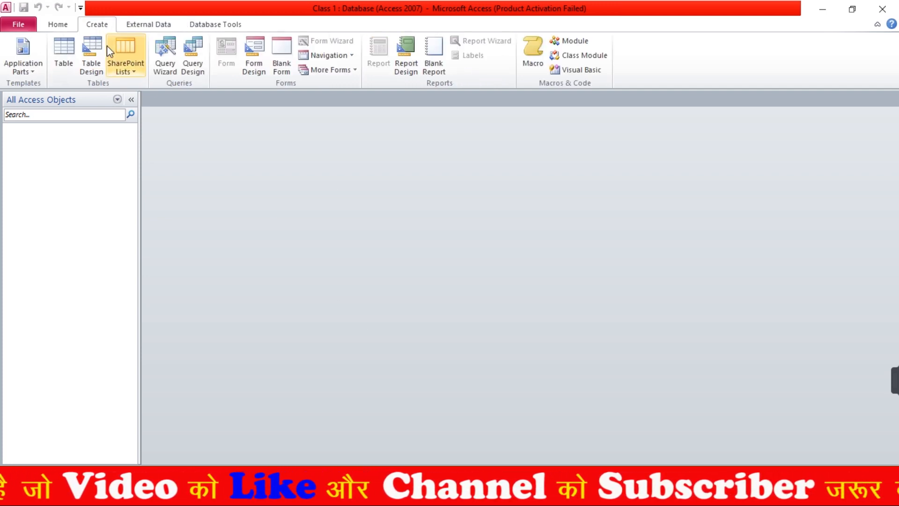
pyautogui.click(91, 46)
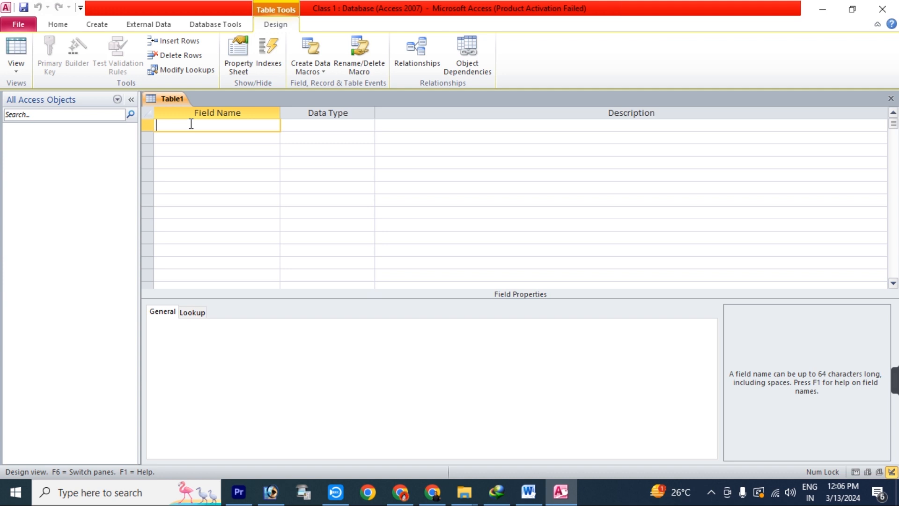
# Add ROLL NO as an AutoNumber field and STUDENT NAME as a Text field, in capitals
pyautogui.press('capslock')
pyautogui.write('ROLL NO')
pyautogui.press('Tab')
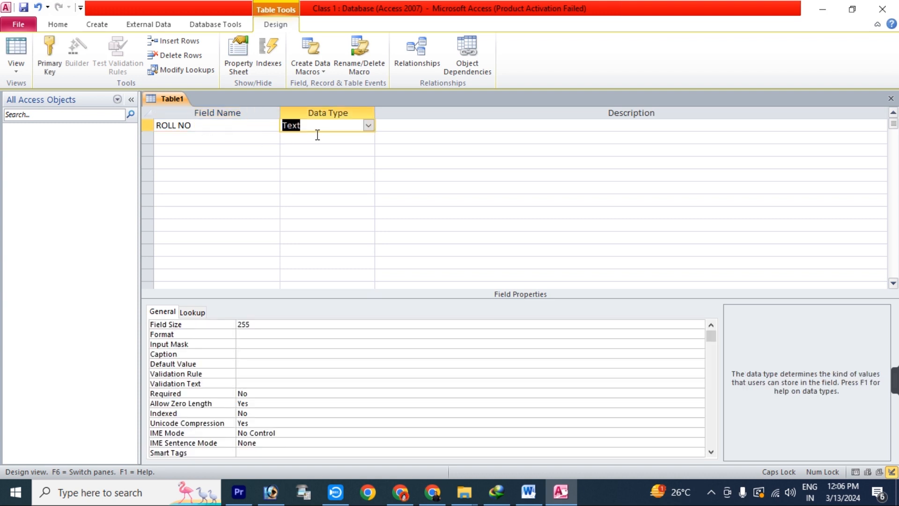
pyautogui.click(369, 125)
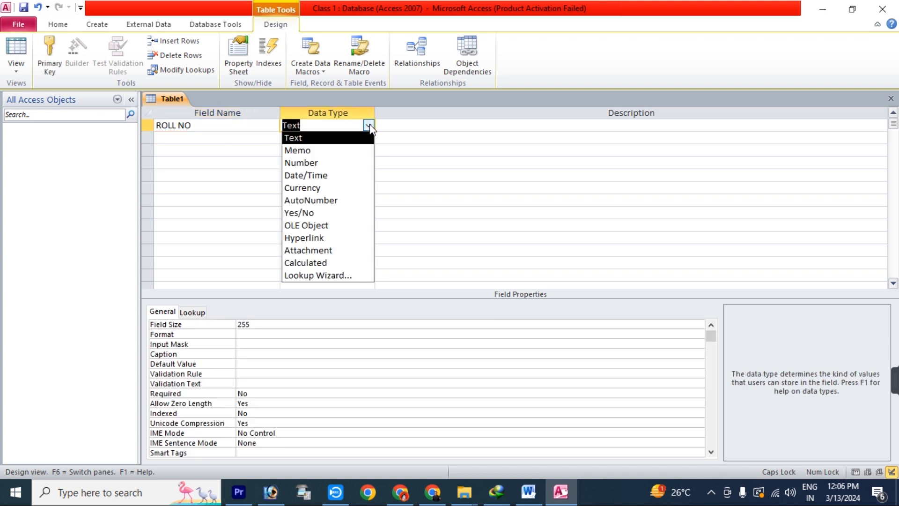
pyautogui.click(345, 200)
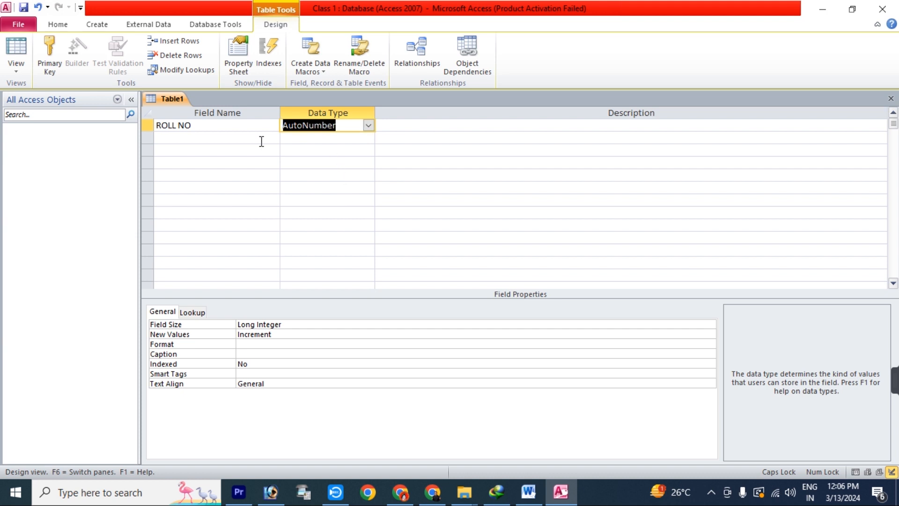
pyautogui.click(219, 137)
pyautogui.write('S')
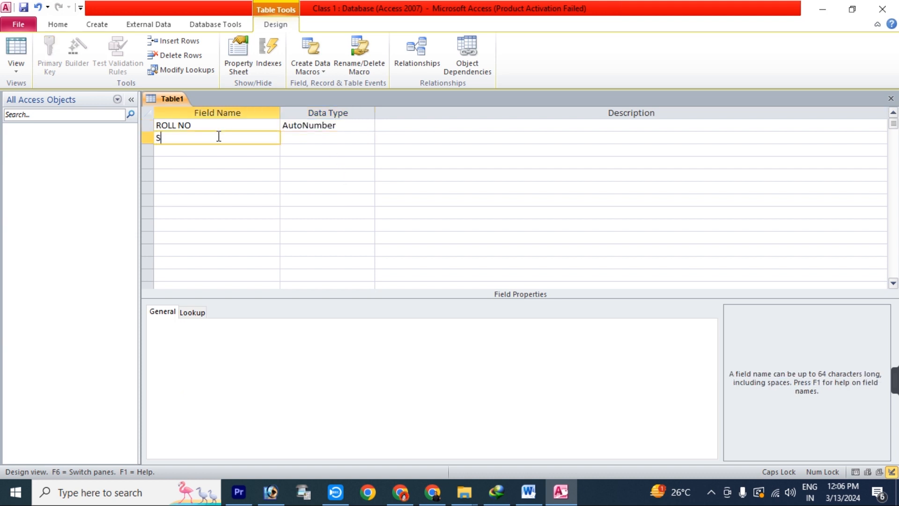
pyautogui.write('TUDENT NAME')
pyautogui.press('Tab')
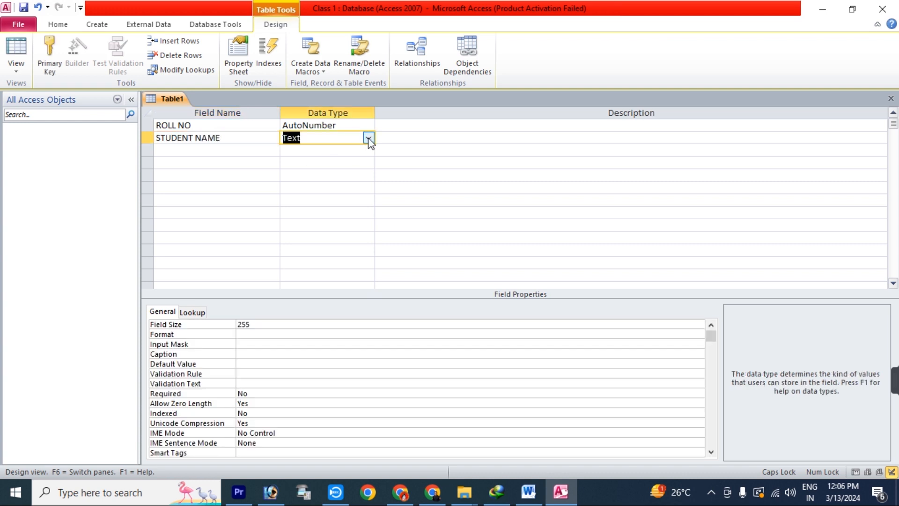
# Add FATHER NAME and MOTHER NAME as Text fields and DOB as a Date/Time field
pyautogui.click(209, 153)
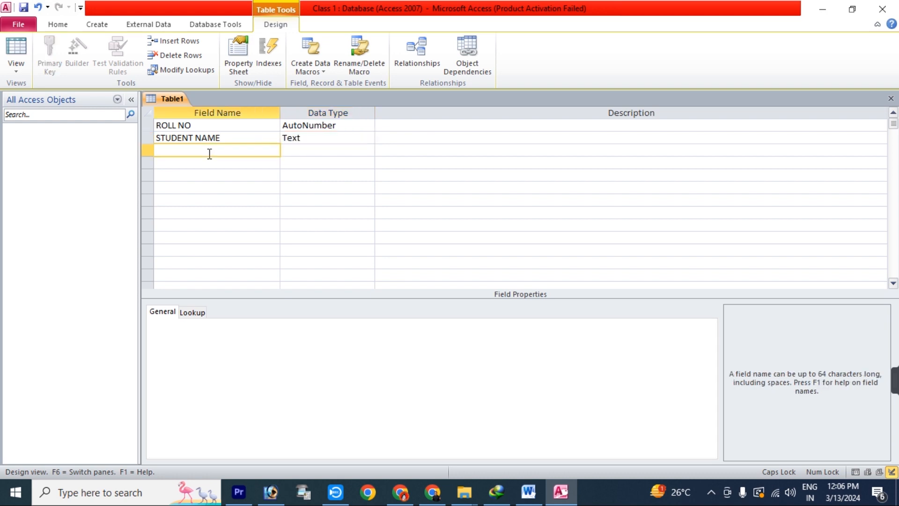
pyautogui.write('FATHER NAME')
pyautogui.press('Tab')
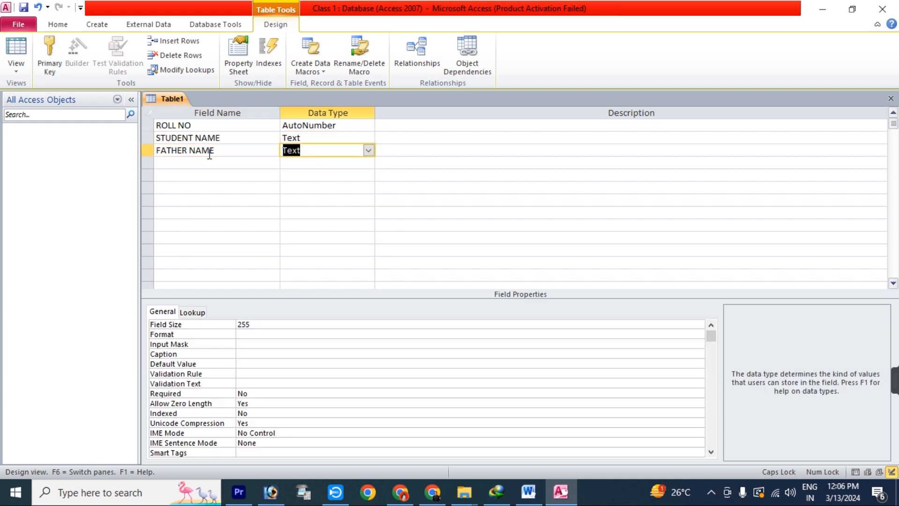
pyautogui.press('Tab')
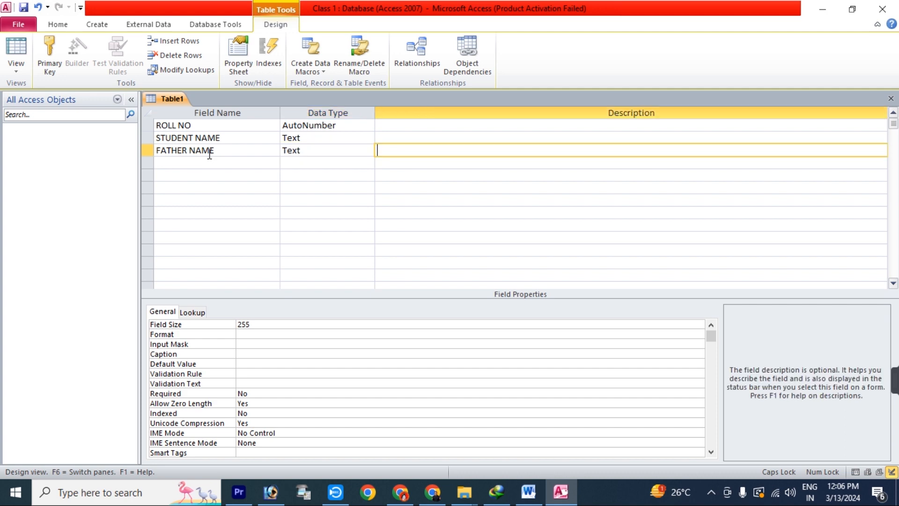
pyautogui.press('Tab')
pyautogui.write('MOTHER NAME')
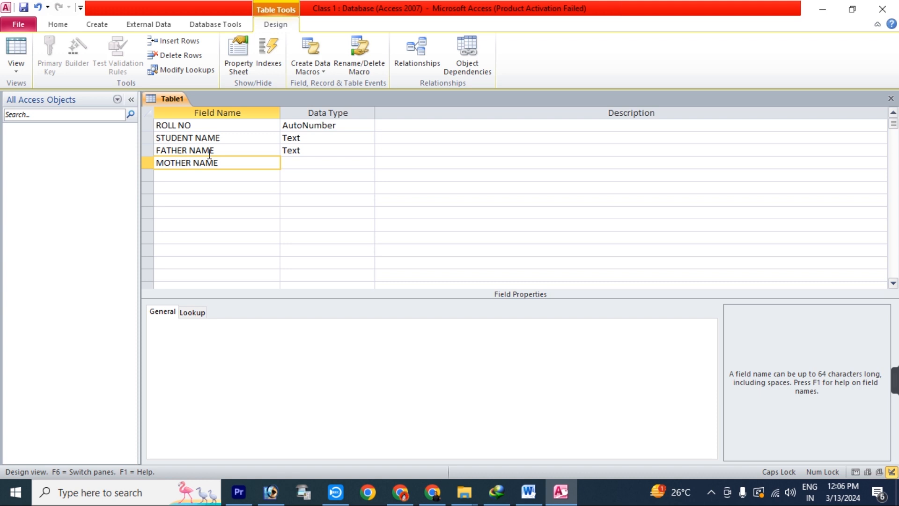
pyautogui.press('Tab')
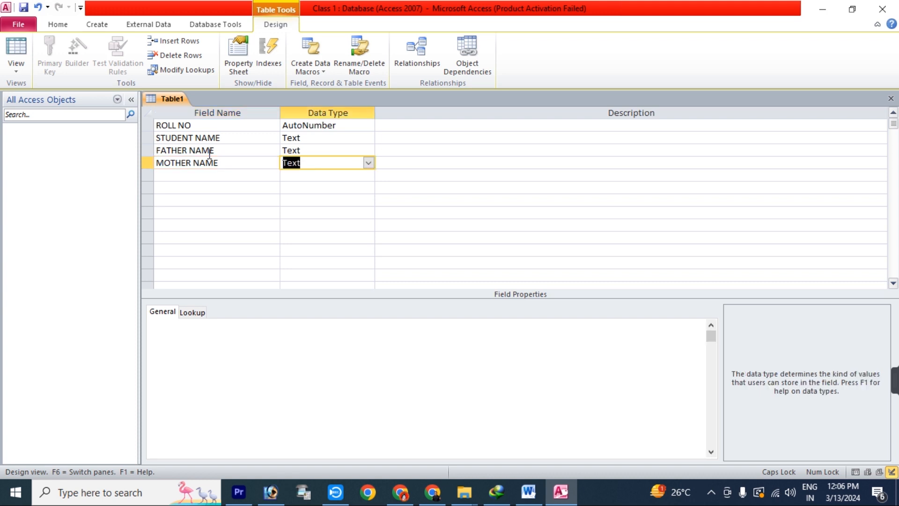
pyautogui.press('Tab')
pyautogui.press('Tab')
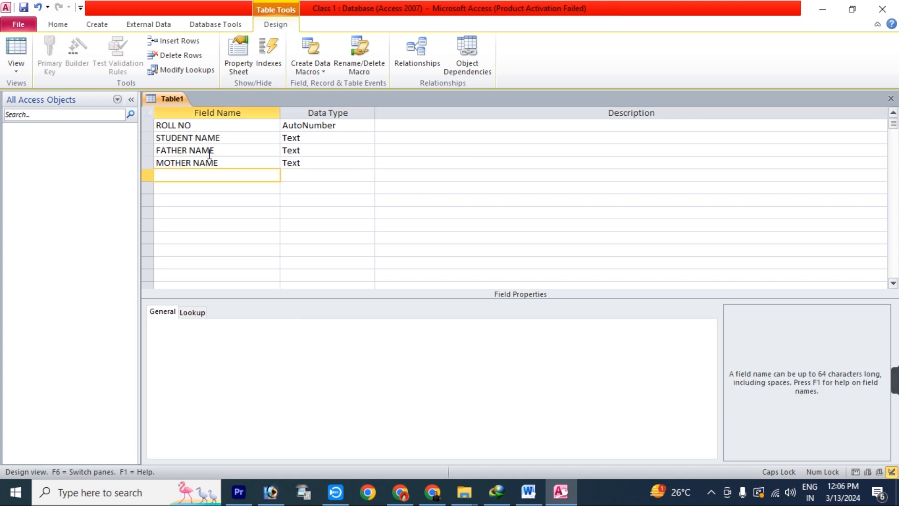
pyautogui.write('DOB')
pyautogui.press('Tab')
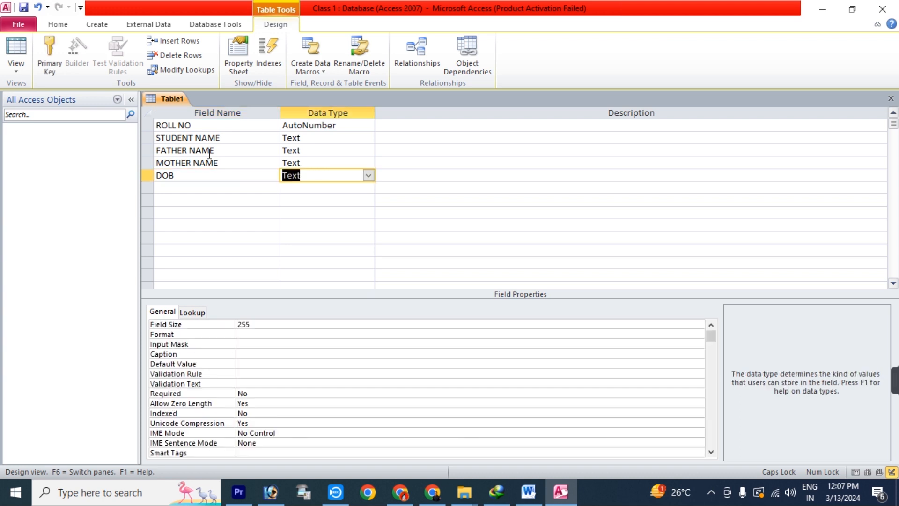
pyautogui.click(369, 175)
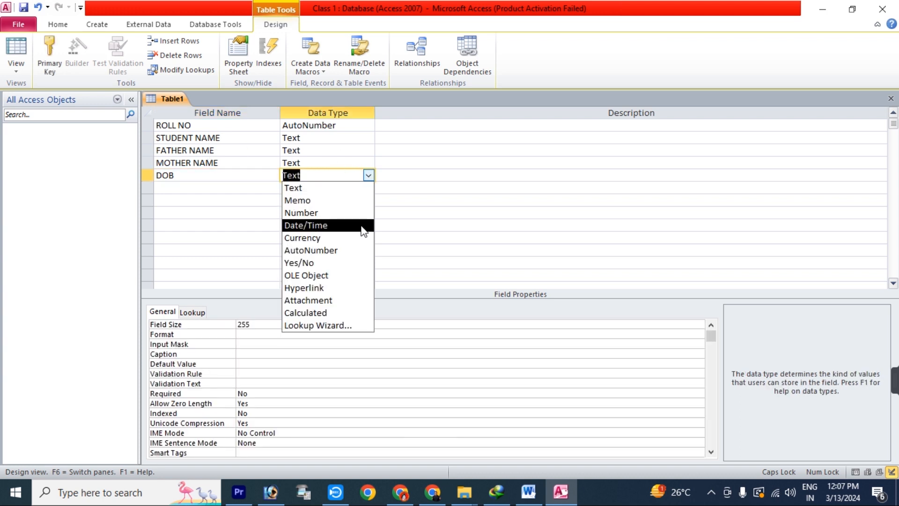
pyautogui.click(361, 226)
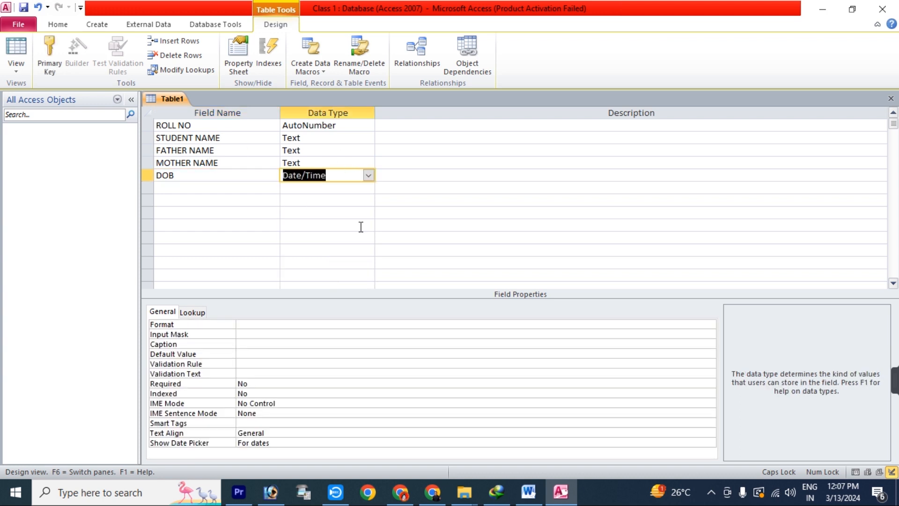
pyautogui.click(224, 186)
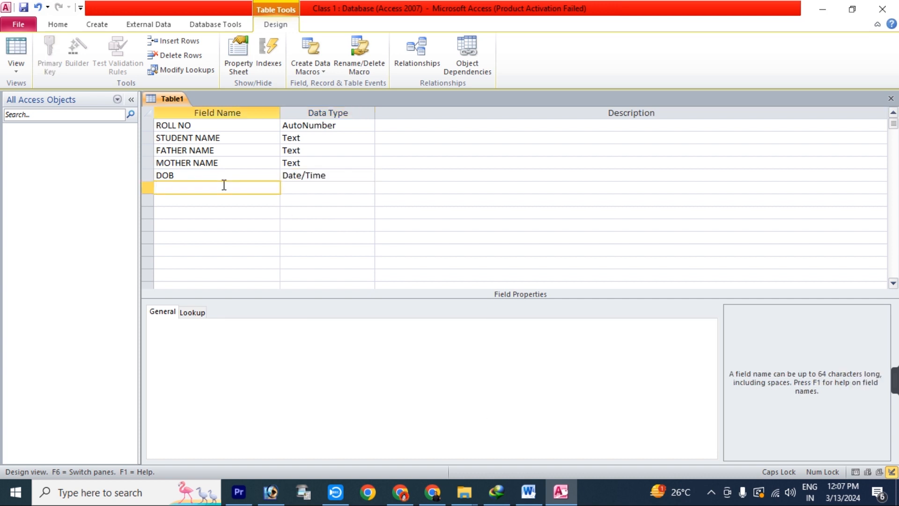
# Add Text fields STUDENT EDUCATION and COMPUTER COURSE NAME
pyautogui.write('COUM')
pyautogui.press('BackSpace')
pyautogui.press('BackSpace')
pyautogui.write('EDUCATION')
pyautogui.press('Home')
pyautogui.write('STUDENT')
pyautogui.click(301, 186)
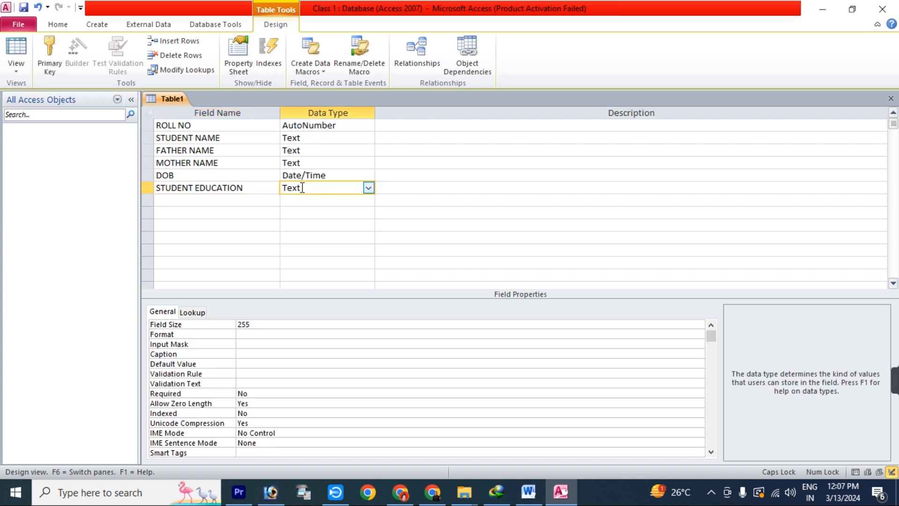
pyautogui.click(230, 199)
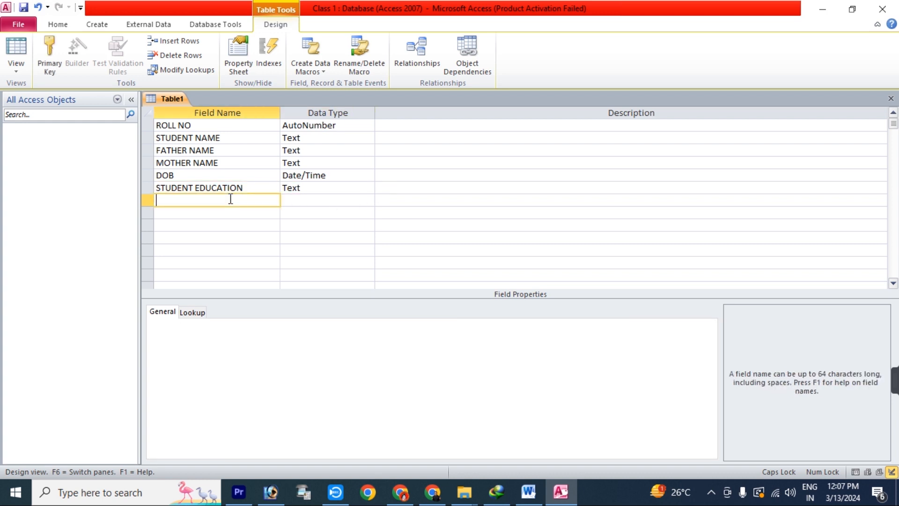
pyautogui.write('COMPUTER COU')
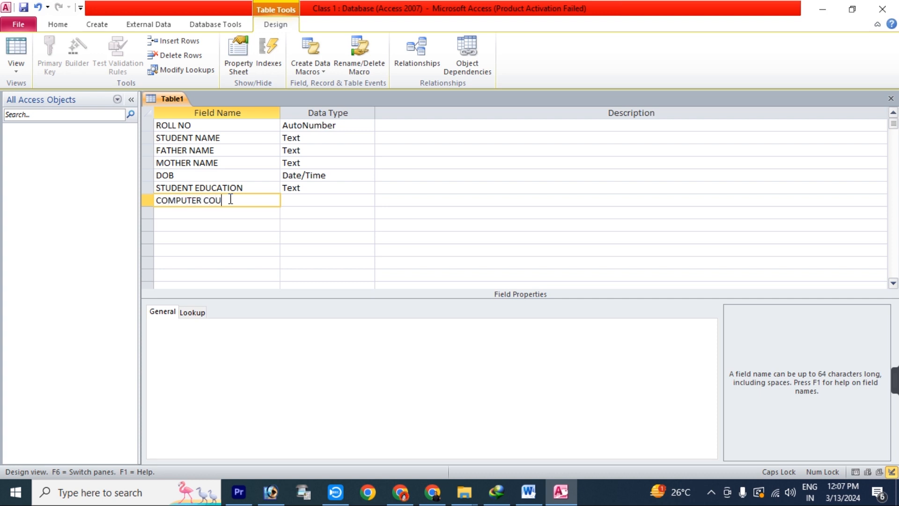
pyautogui.write('RSE NAME')
pyautogui.press('Tab')
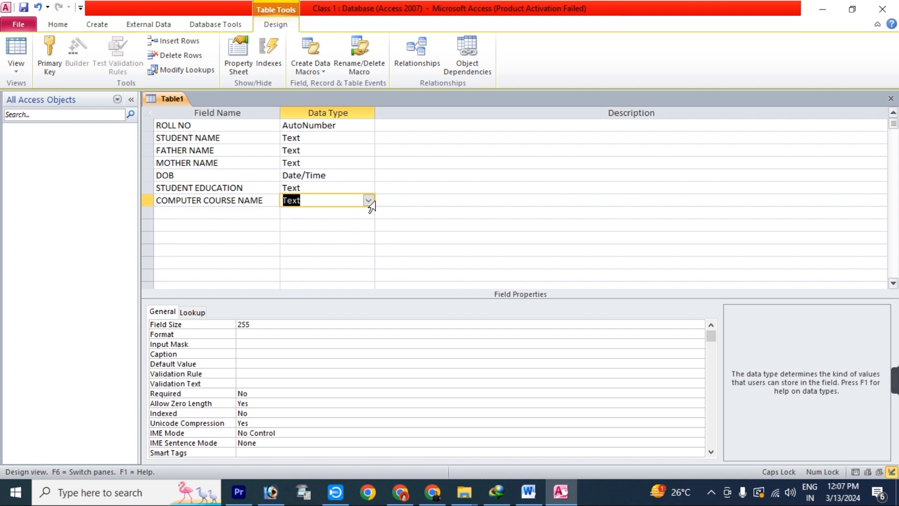
# Add COURSE DURATION as a Number field and type REG FEES in the next row
pyautogui.click(202, 215)
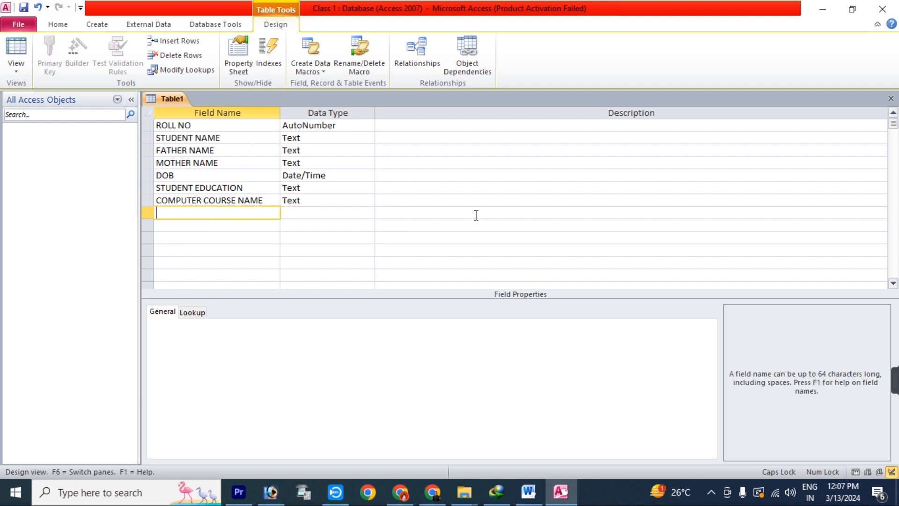
pyautogui.write('COURSE DURATION')
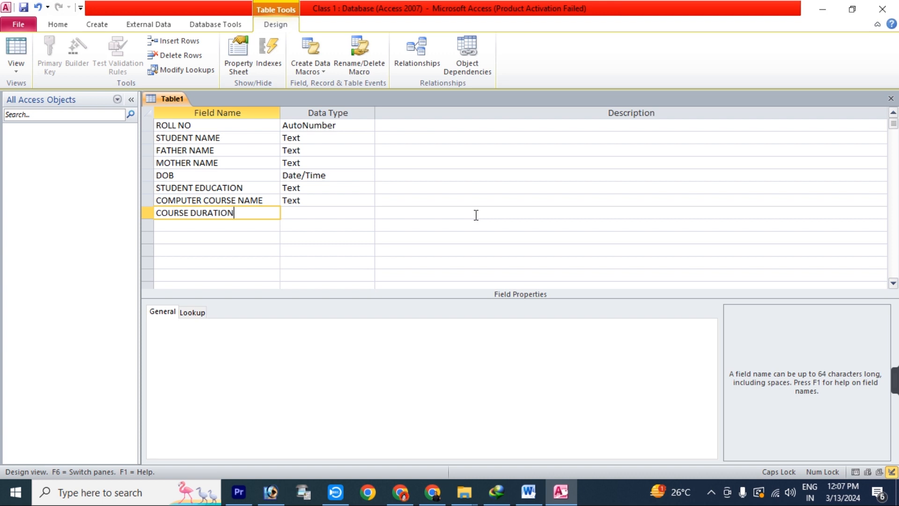
pyautogui.press('Tab')
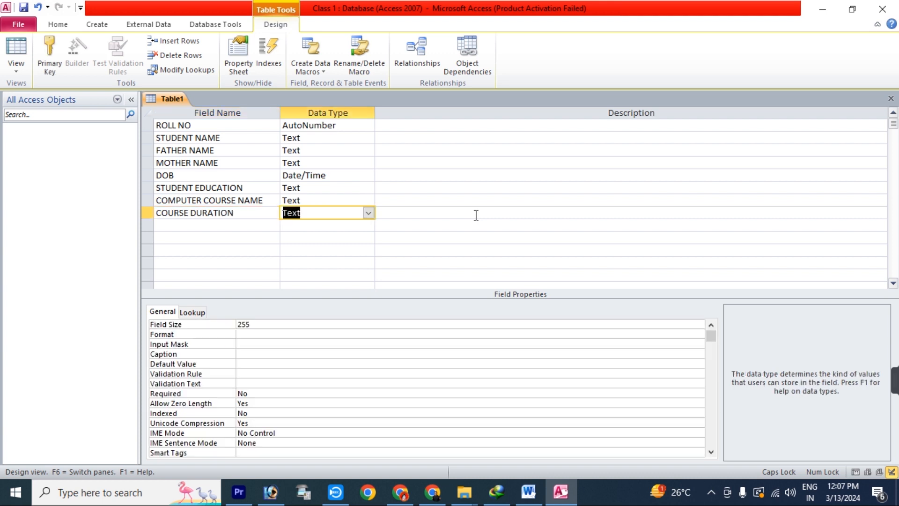
pyautogui.click(369, 213)
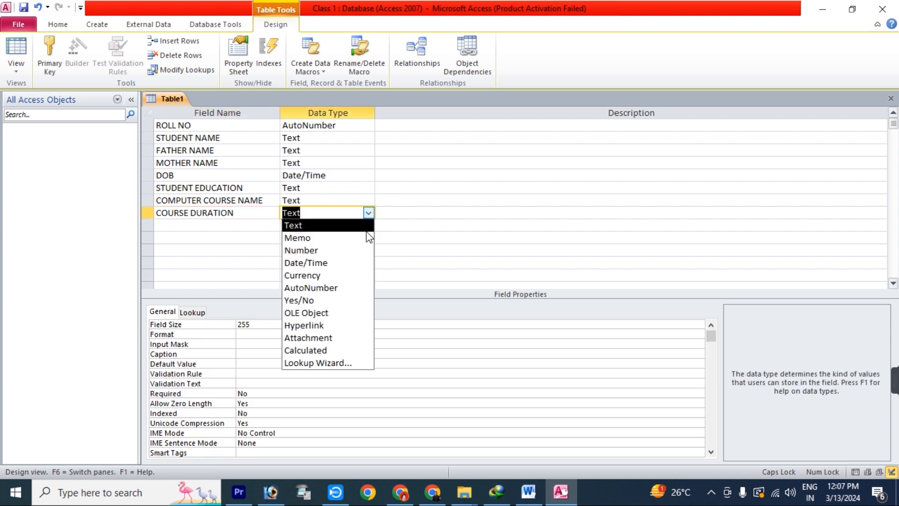
pyautogui.click(358, 254)
pyautogui.click(250, 227)
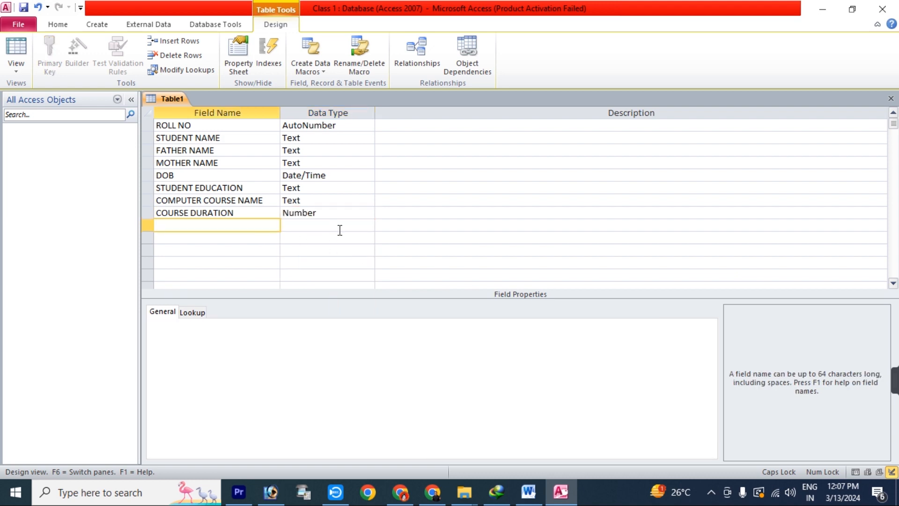
pyautogui.write('REG')
pyautogui.write(' FEES')
# Correct the rejected 'REG. FEES' name to REG FEES by removing the period and leading space
pyautogui.click(173, 226)
pyautogui.write('.')
pyautogui.click(261, 245)
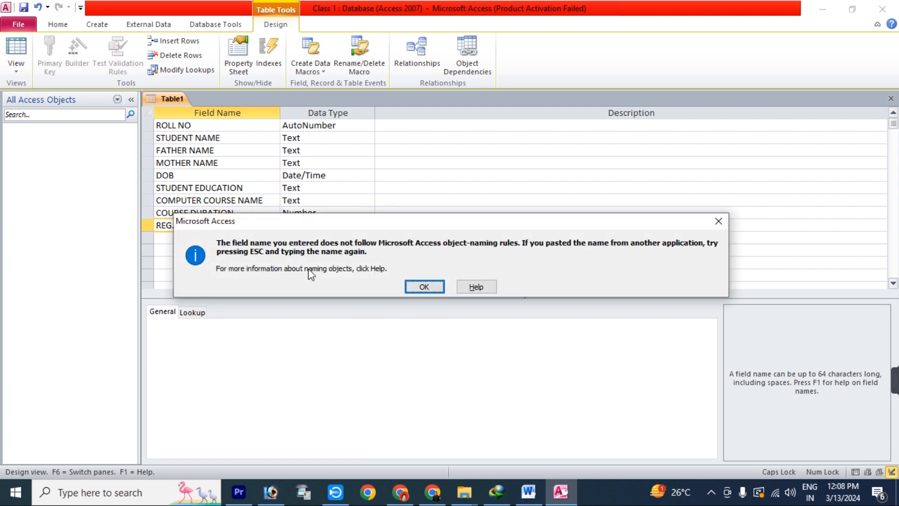
pyautogui.click(424, 287)
pyautogui.click(428, 287)
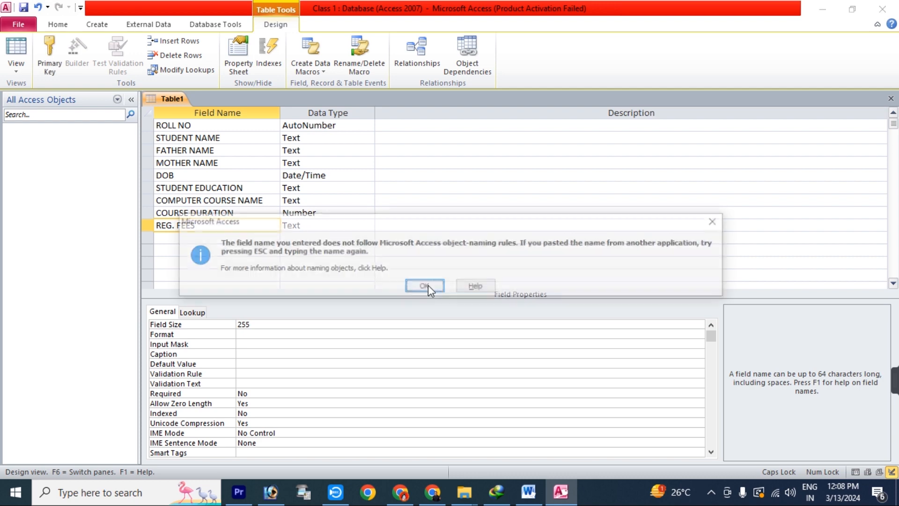
pyautogui.click(424, 288)
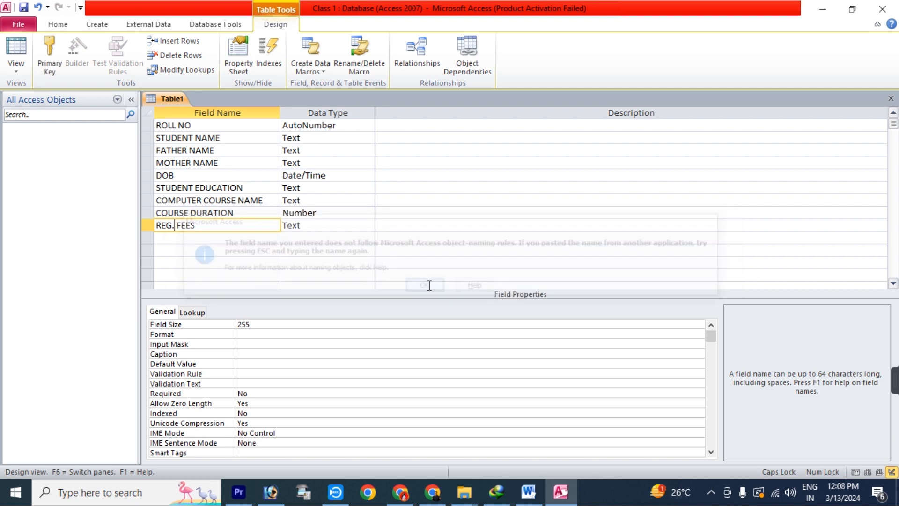
pyautogui.press('BackSpace')
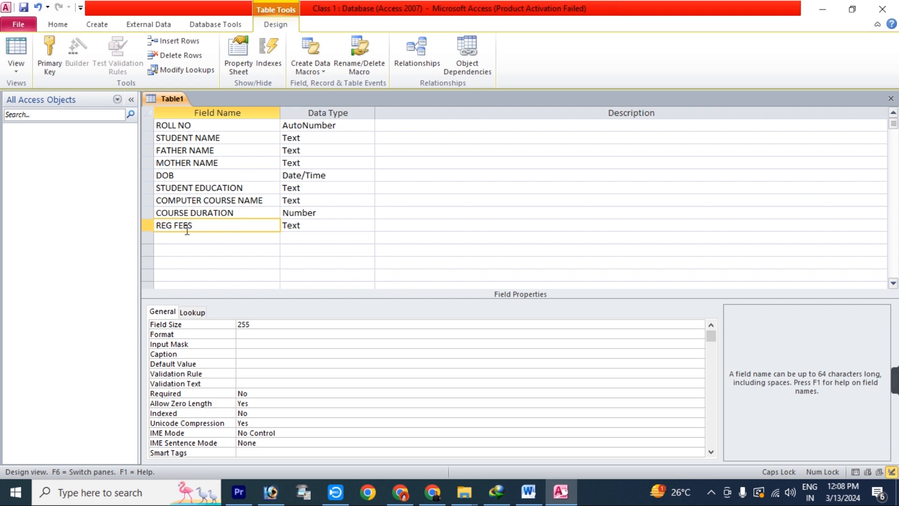
pyautogui.press('Left')
pyautogui.click(234, 237)
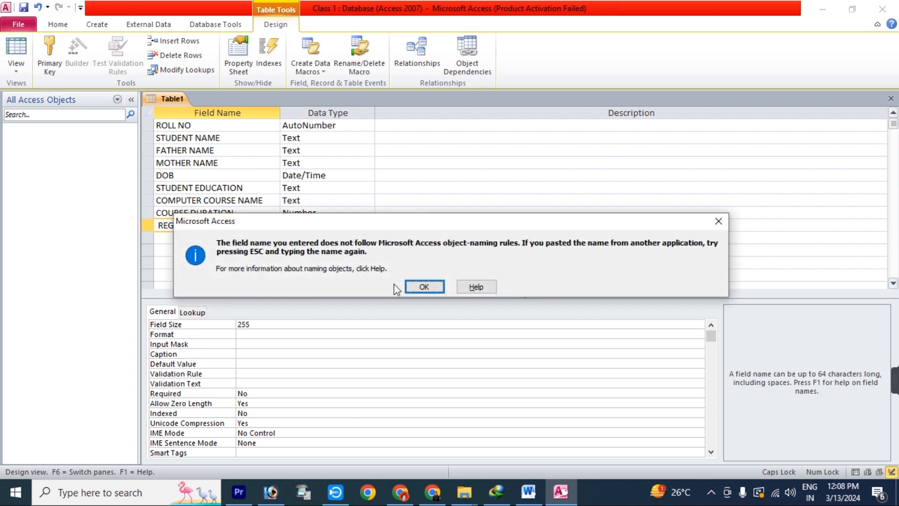
pyautogui.click(424, 287)
pyautogui.press('BackSpace')
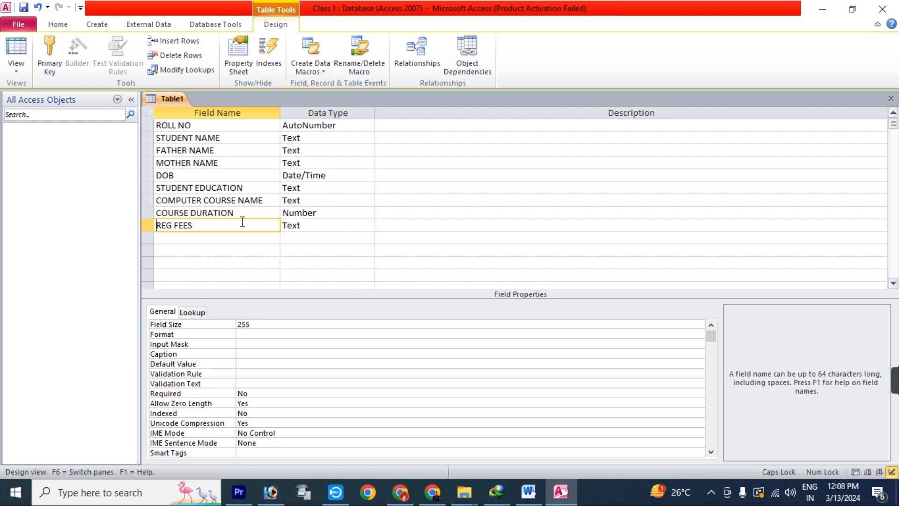
# Set the REG FEES data type to Currency
pyautogui.click(318, 224)
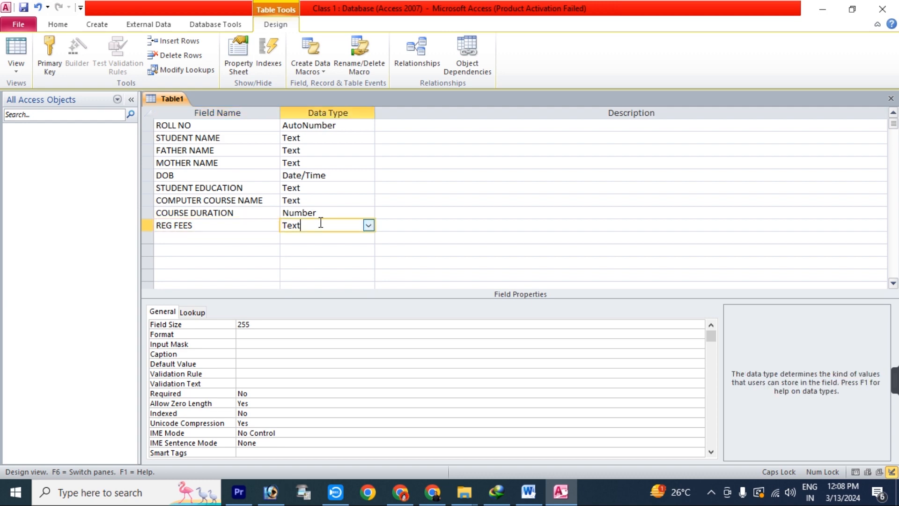
pyautogui.click(368, 227)
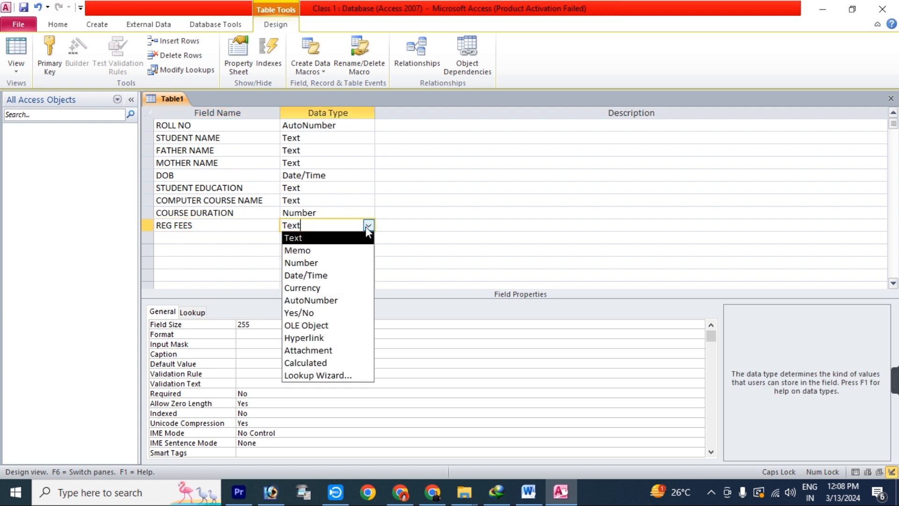
pyautogui.click(321, 289)
# Add a MONTHLY FEES field with the Currency data type
pyautogui.click(220, 238)
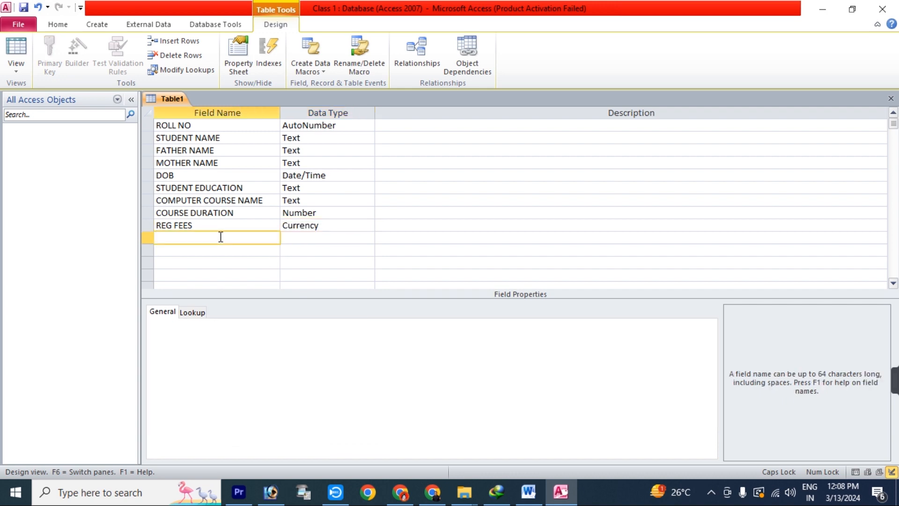
pyautogui.write('MONTH')
pyautogui.write('LY FEES')
pyautogui.press('Tab')
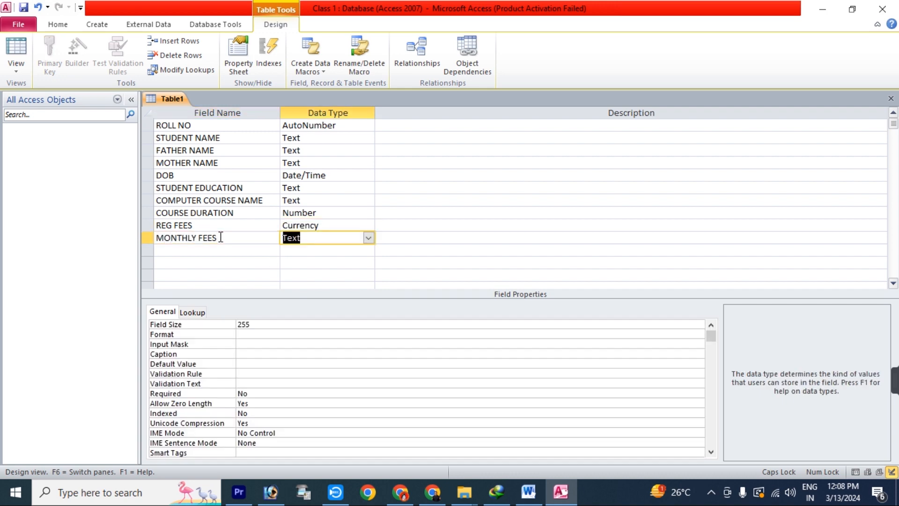
pyautogui.write('Currency')
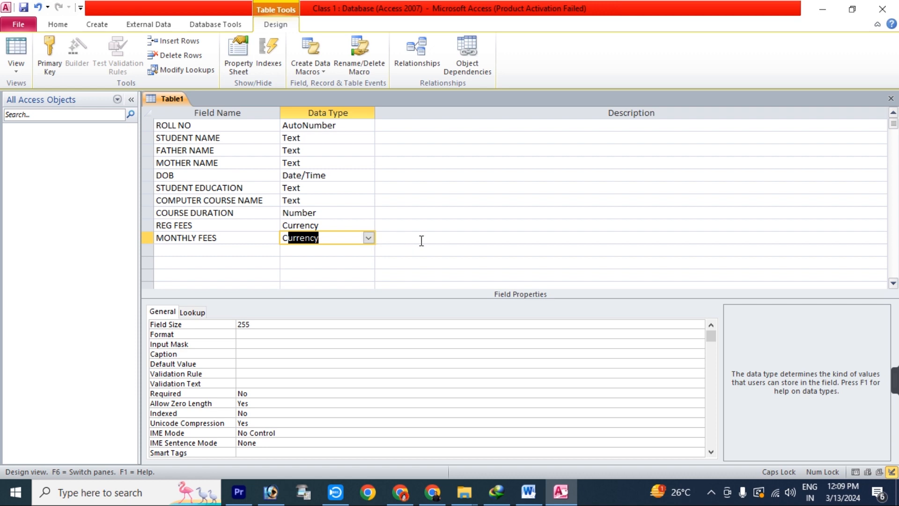
pyautogui.press('Return')
# Make ROLL NO the primary key, then select the STUDENT EDUCATION row
pyautogui.click(213, 129)
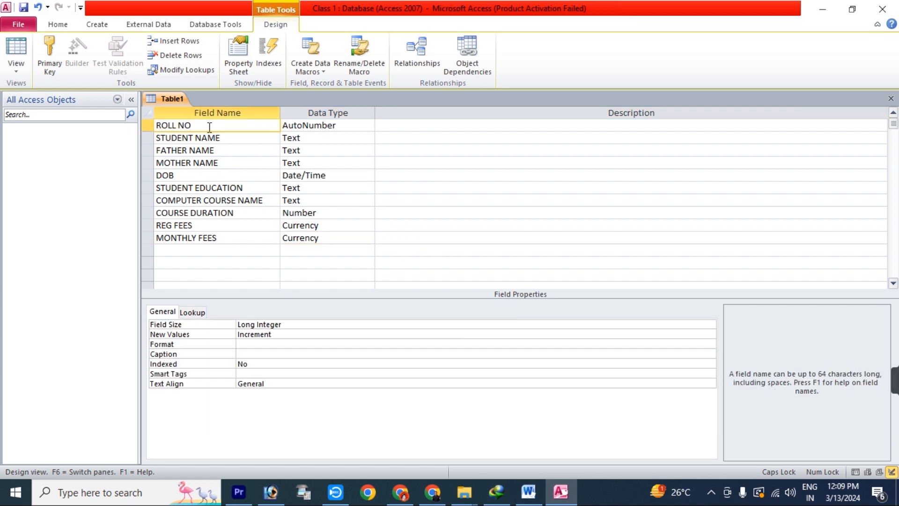
pyautogui.click(49, 44)
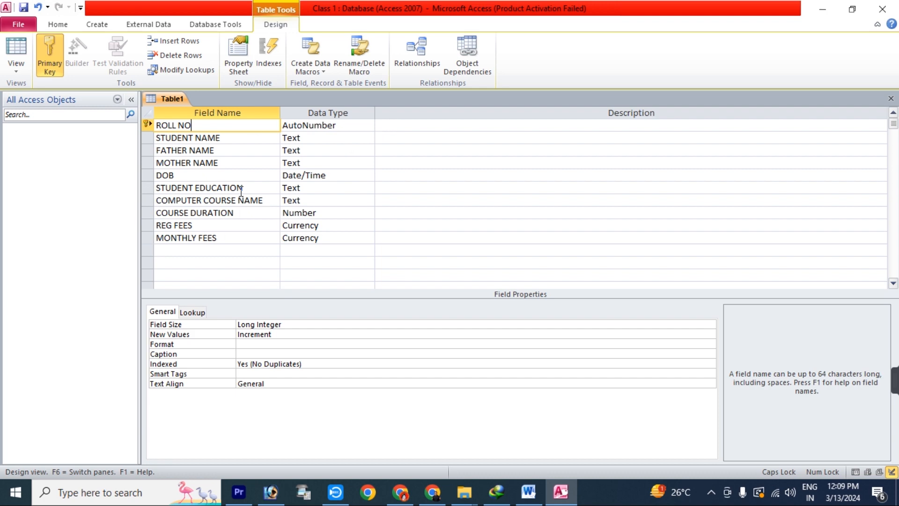
pyautogui.click(146, 190)
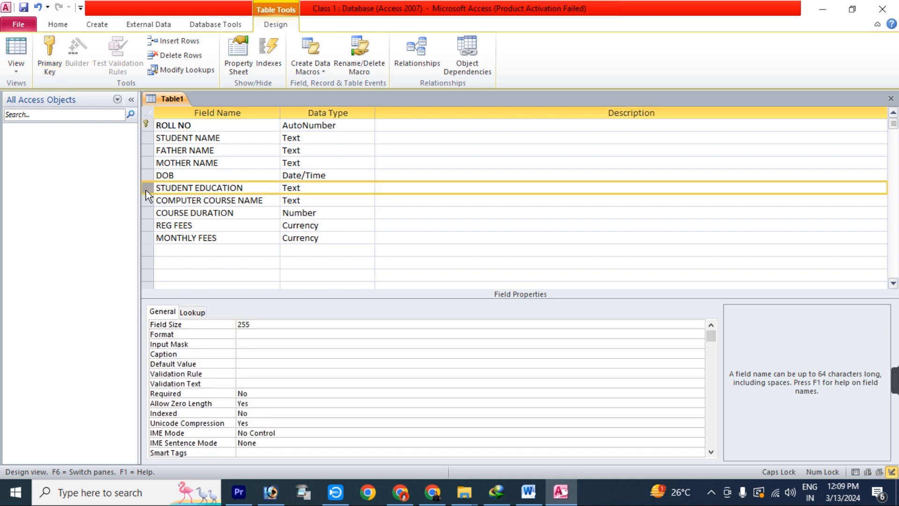
# Insert a CONTACT NO Number field above STUDENT EDUCATION
pyautogui.click(178, 41)
pyautogui.click(186, 186)
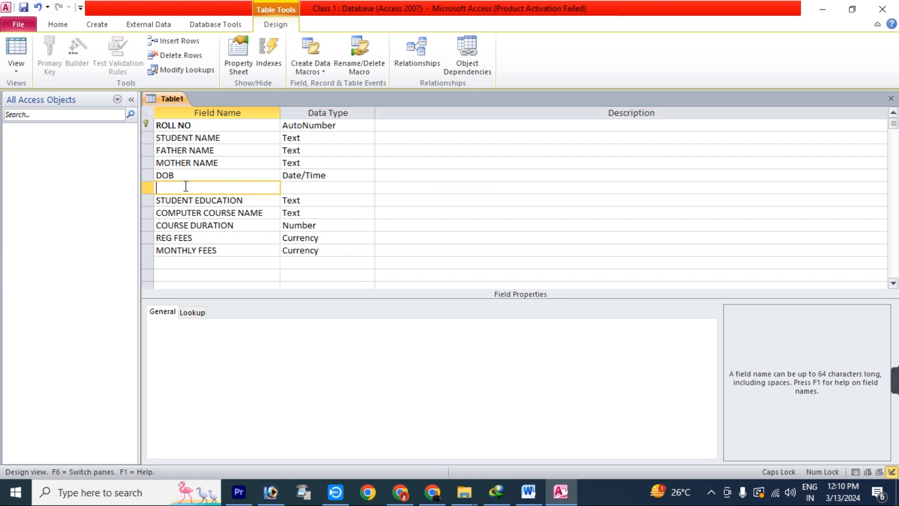
pyautogui.write('CONTACT NU')
pyautogui.press('BackSpace')
pyautogui.write('O')
pyautogui.press('Tab')
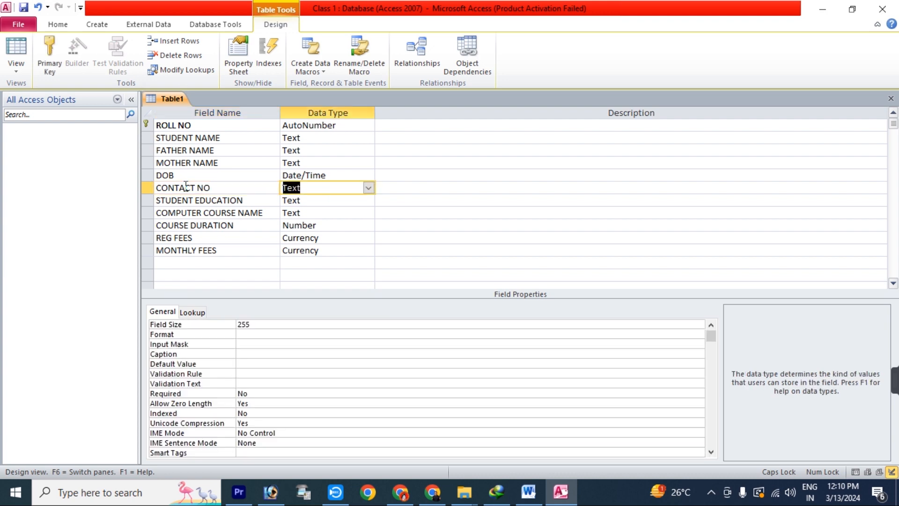
pyautogui.click(368, 187)
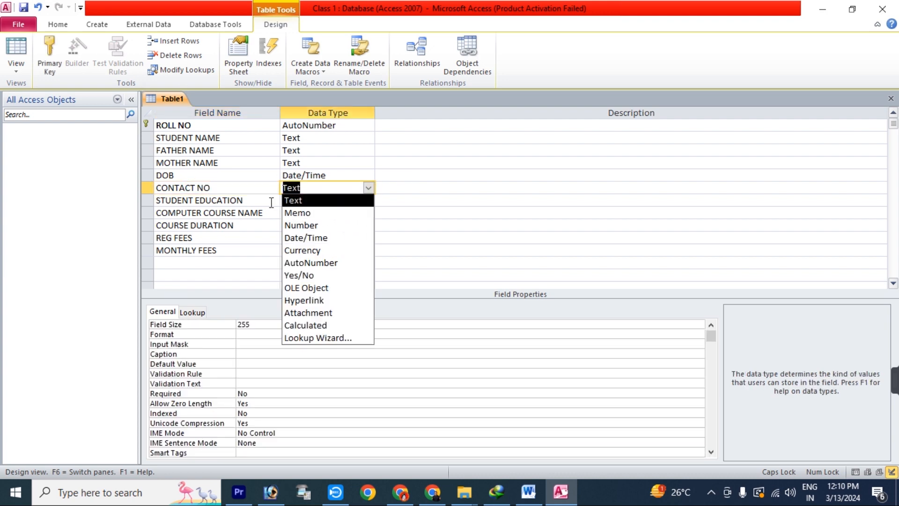
pyautogui.click(253, 191)
pyautogui.click(330, 187)
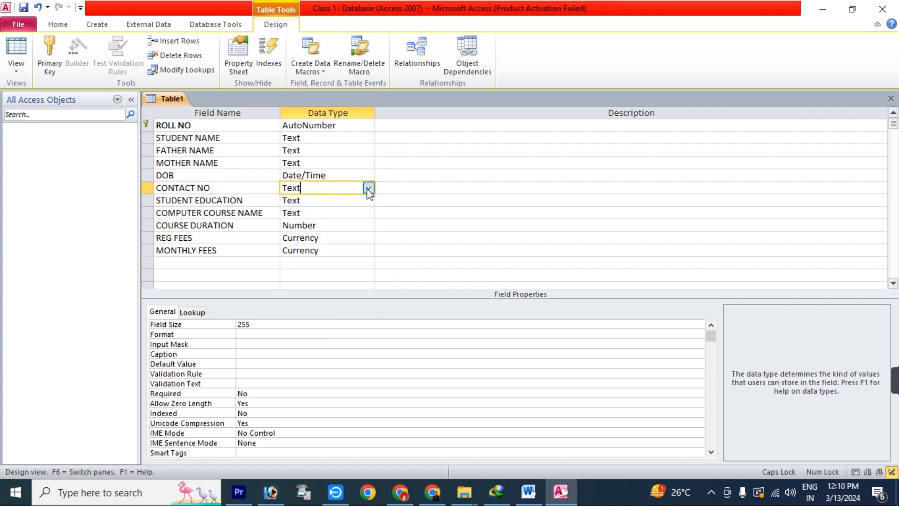
pyautogui.click(368, 187)
pyautogui.click(348, 222)
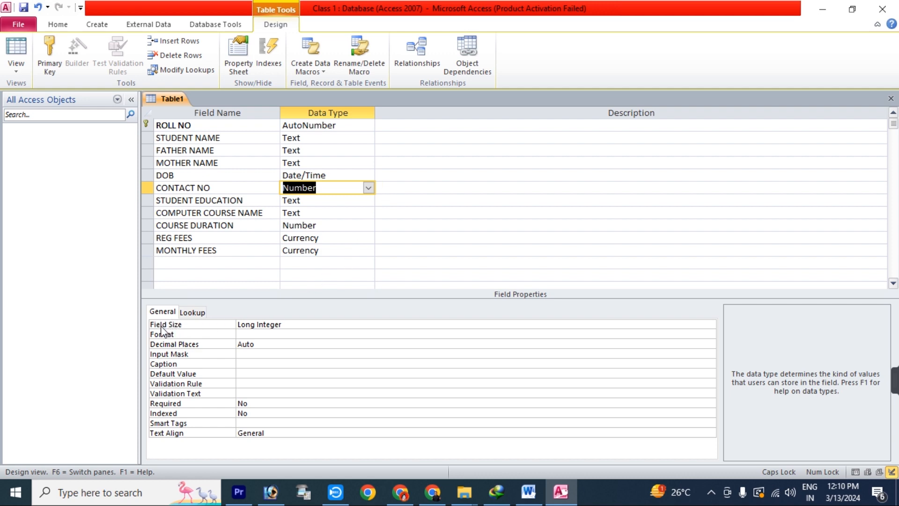
# Set the CONTACT NO field size to Double and close the table design
pyautogui.click(579, 323)
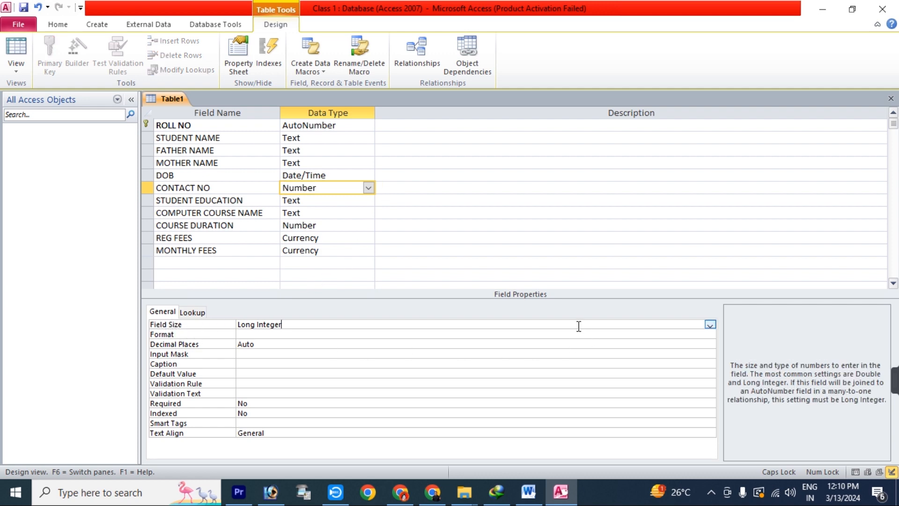
pyautogui.click(711, 326)
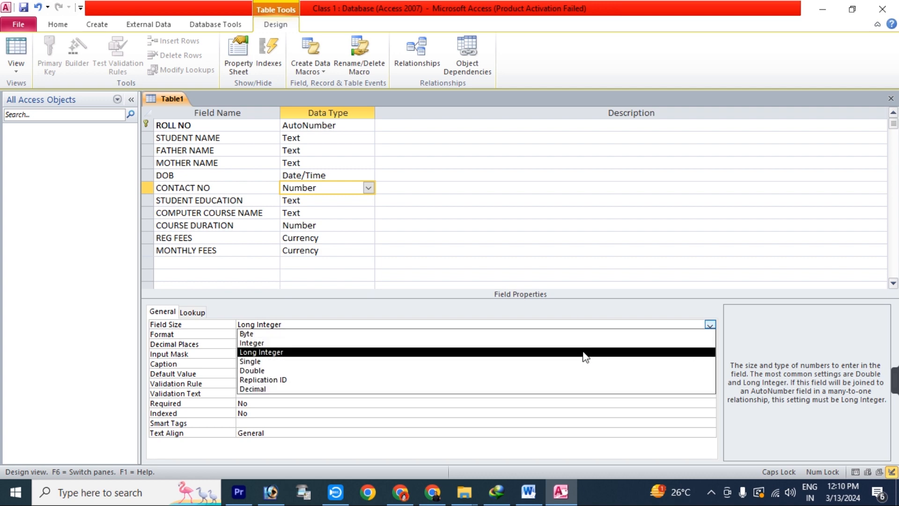
pyautogui.click(556, 370)
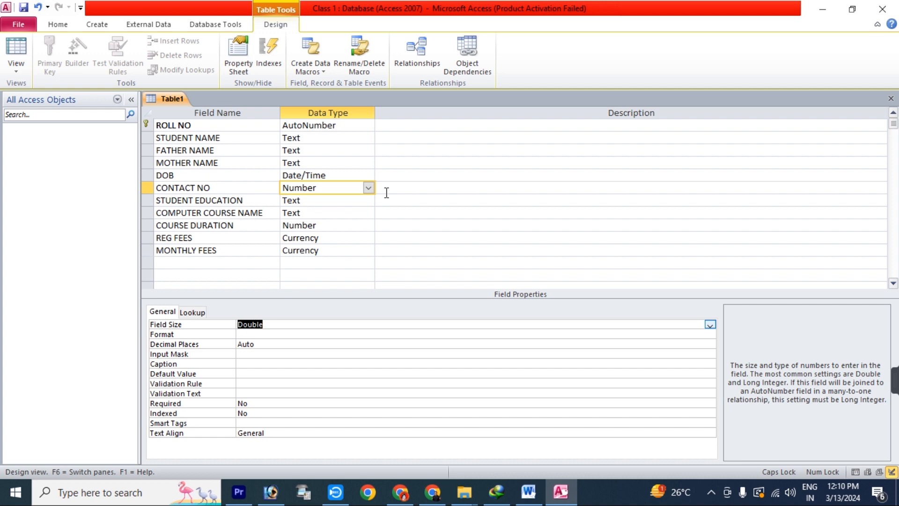
pyautogui.click(890, 98)
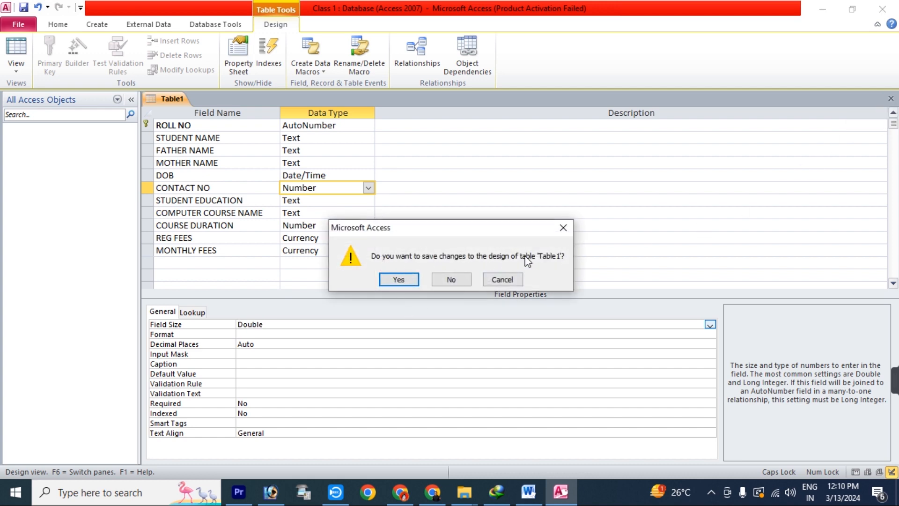
pyautogui.click(399, 280)
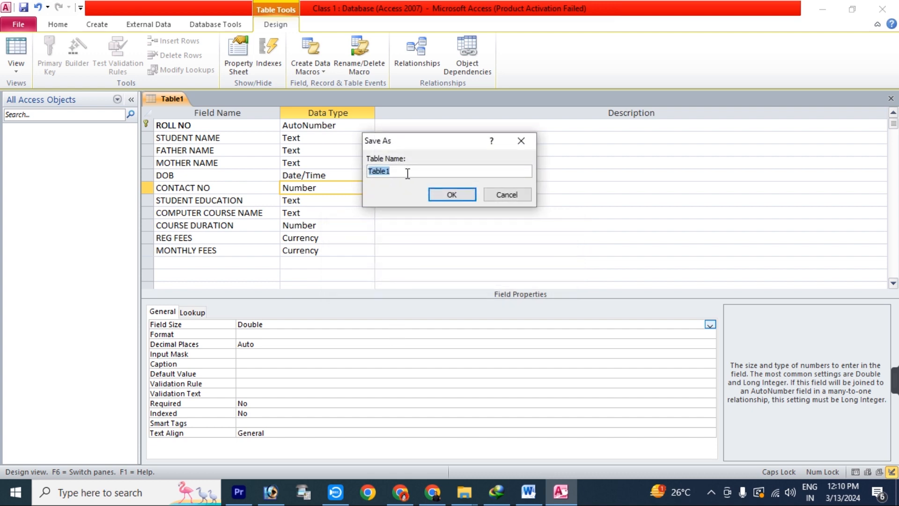
pyautogui.press('BackSpace')
pyautogui.write('sT')
pyautogui.press('BackSpace')
pyautogui.press('BackSpace')
pyautogui.write('STUDENT RECORD')
pyautogui.click(450, 195)
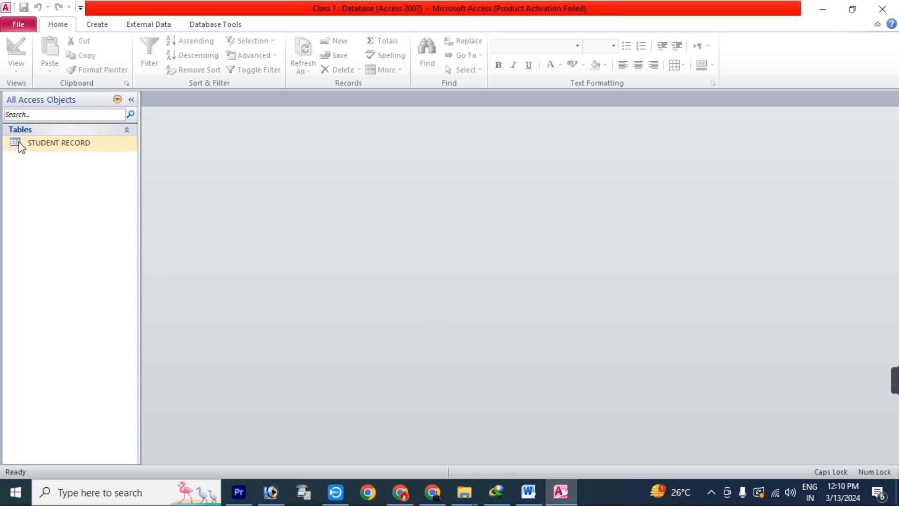
# Open the STUDENT RECORD table and enter record 1's student, father's and mother's names
pyautogui.rightClick(77, 141)
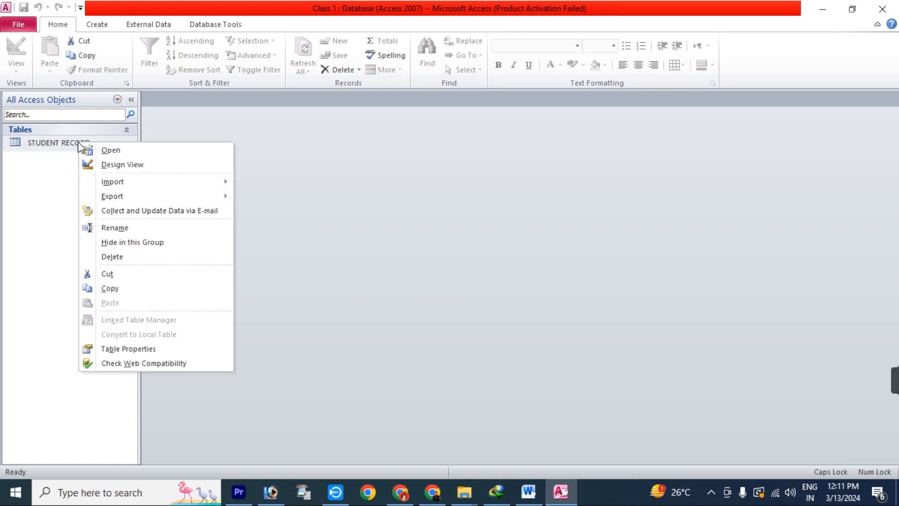
pyautogui.click(110, 149)
pyautogui.click(241, 126)
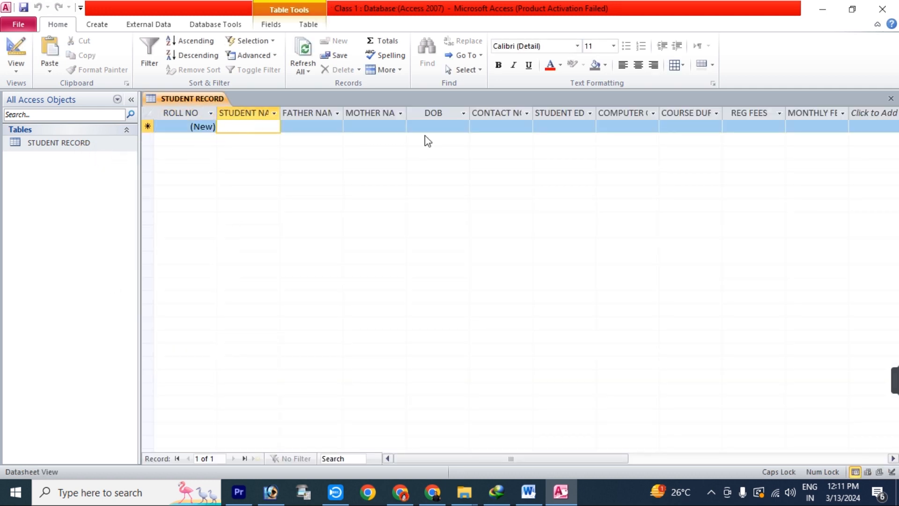
pyautogui.write('RAVI')
pyautogui.press('Tab')
pyautogui.write('SUNIL')
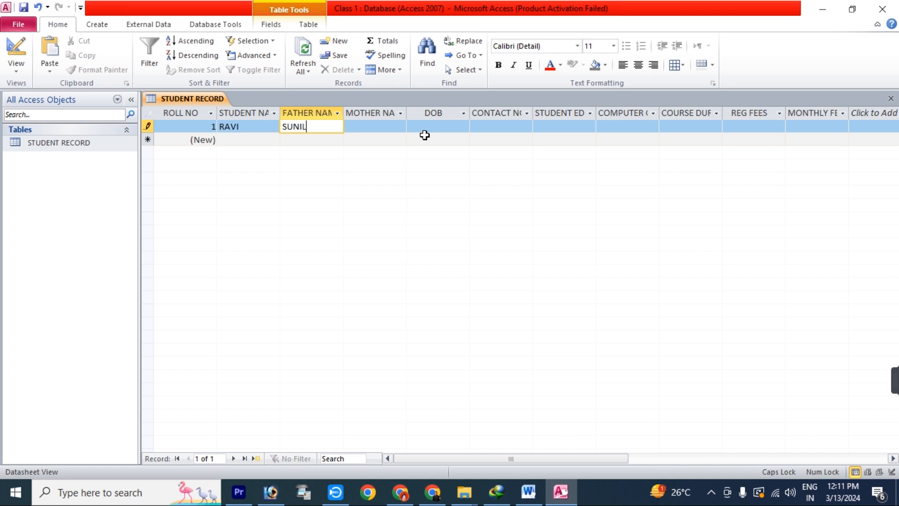
pyautogui.press('Tab')
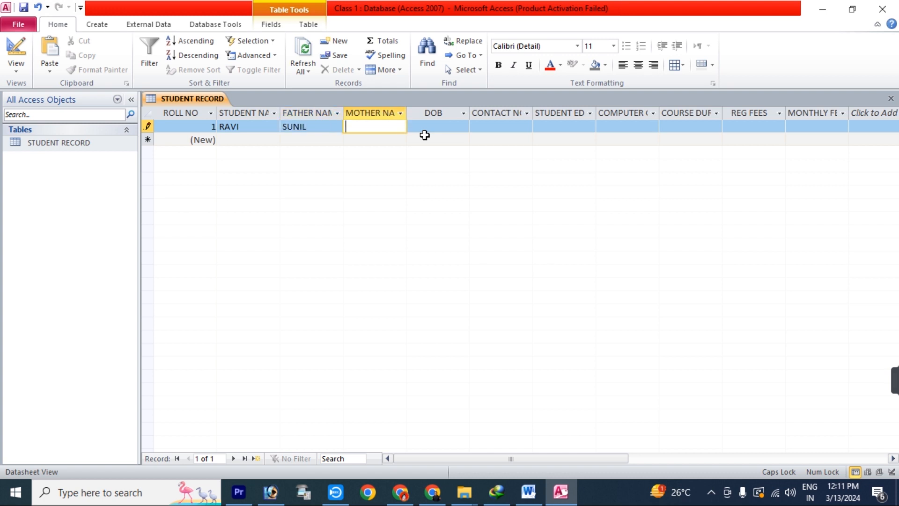
pyautogui.hotkey('shift', 'Tab')
pyautogui.press('Tab')
pyautogui.hotkey('shift', 'Tab')
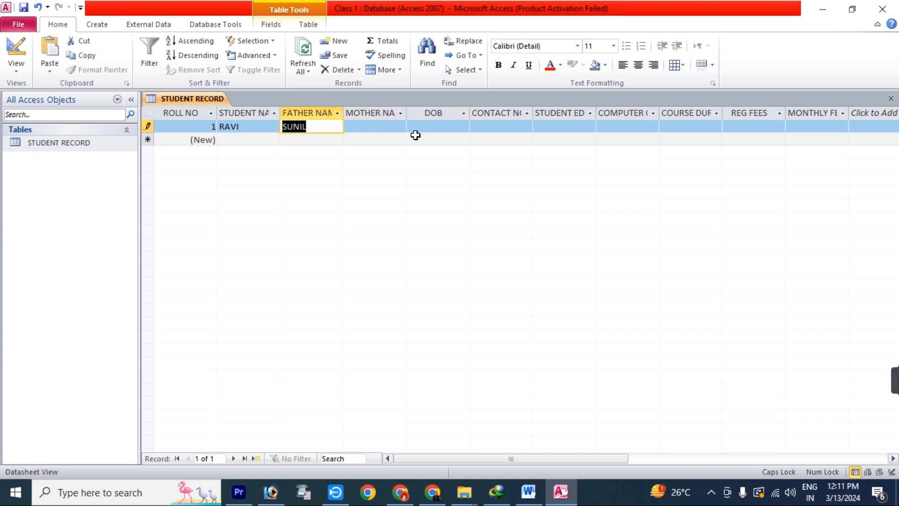
pyautogui.click(320, 126)
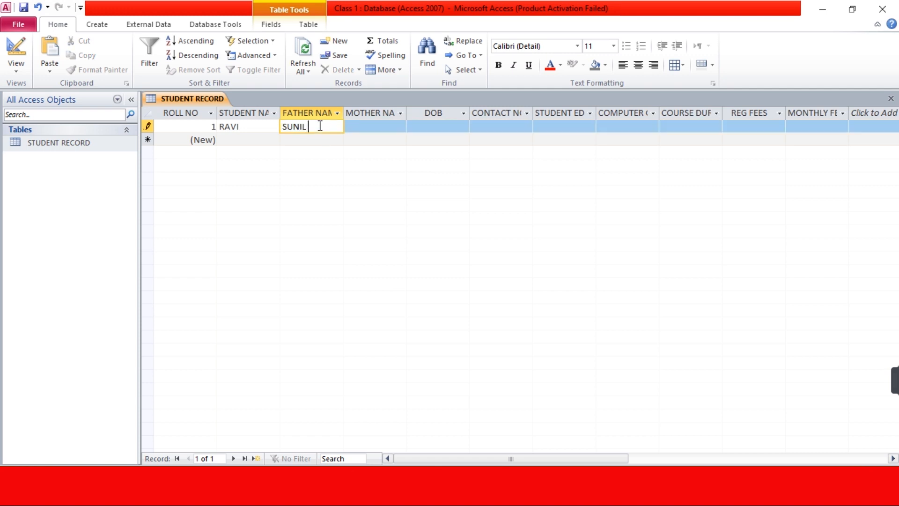
pyautogui.write('KUMAR')
pyautogui.press('Tab')
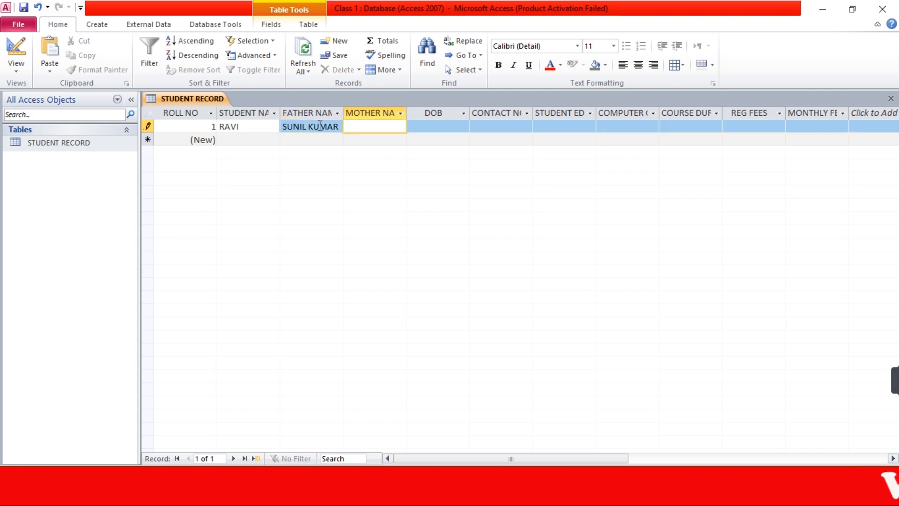
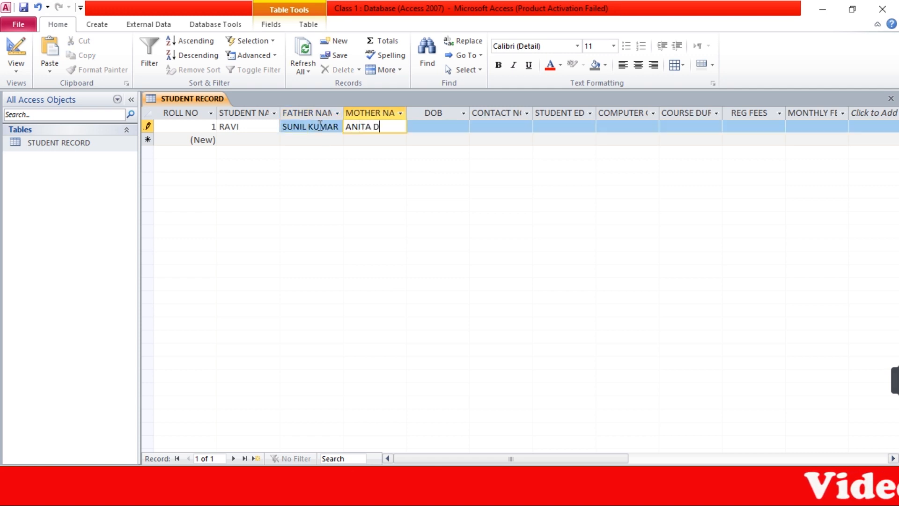
pyautogui.press('Tab')
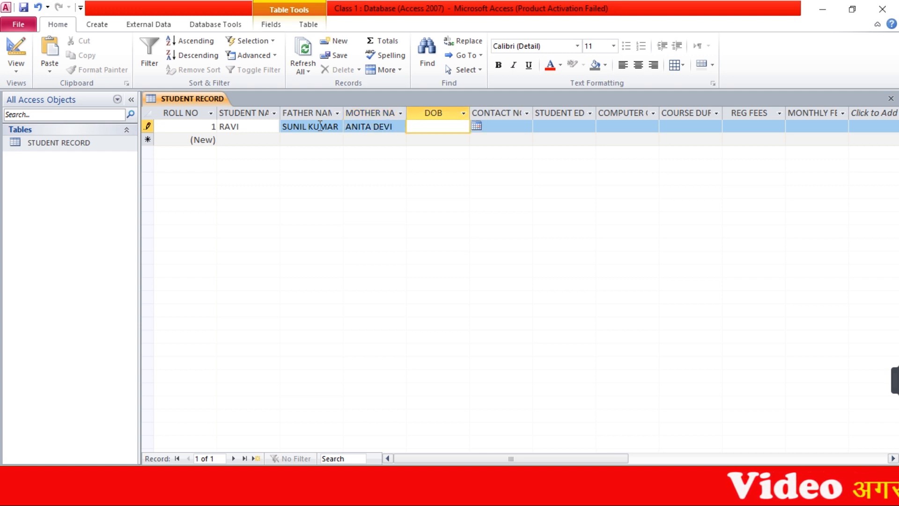
pyautogui.write('15/02/')
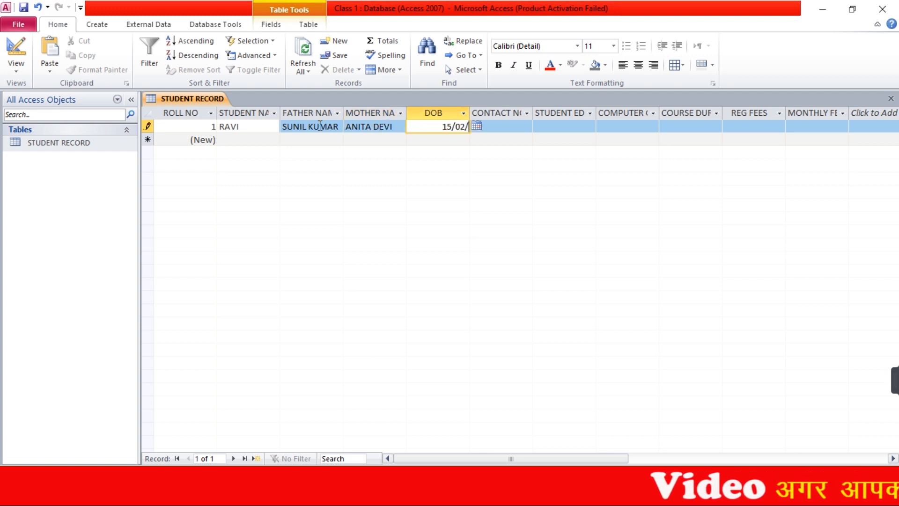
pyautogui.write('2000')
pyautogui.press('Tab')
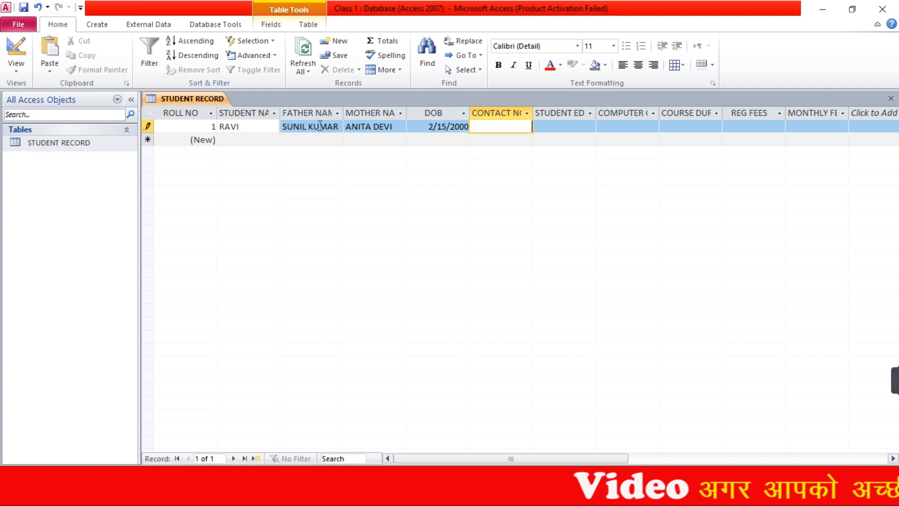
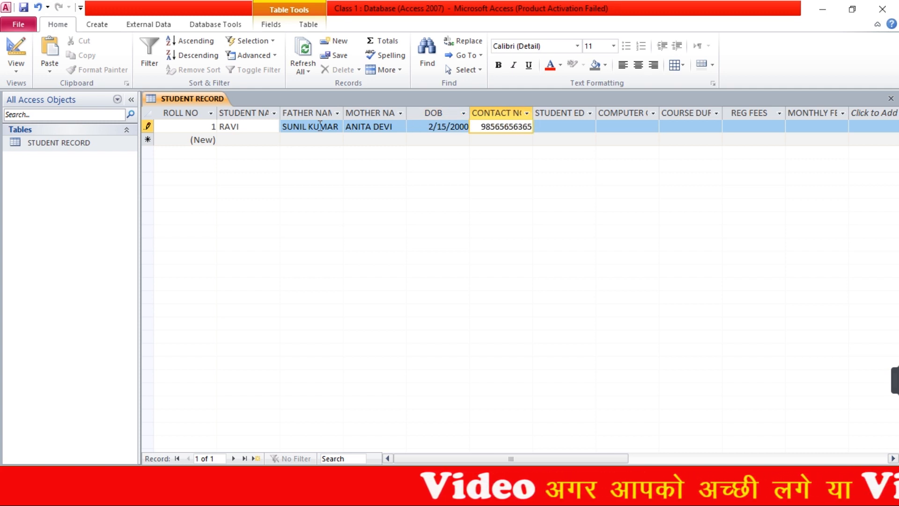
pyautogui.click(519, 131)
pyautogui.click(529, 131)
pyautogui.press('Delete')
pyautogui.press('Tab')
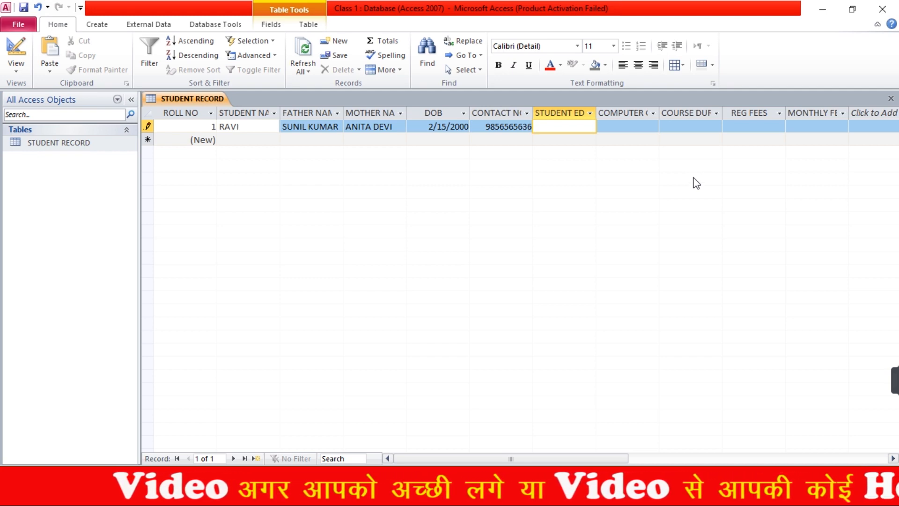
# Widen the STUDENT EDUCATION, COMPUTER COURSE NAME and COURSE DURATION columns
pyautogui.click(591, 114)
pyautogui.click(598, 116)
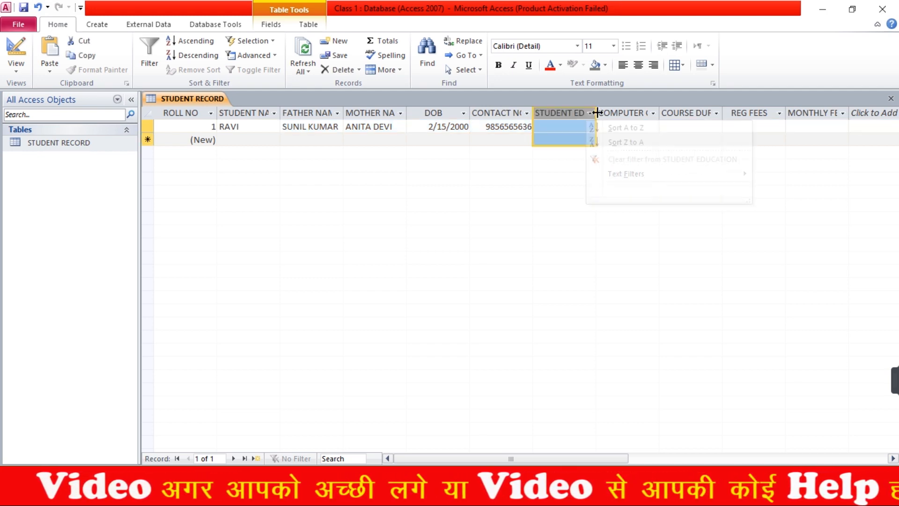
pyautogui.moveTo(597, 117); pyautogui.dragTo(619, 116)
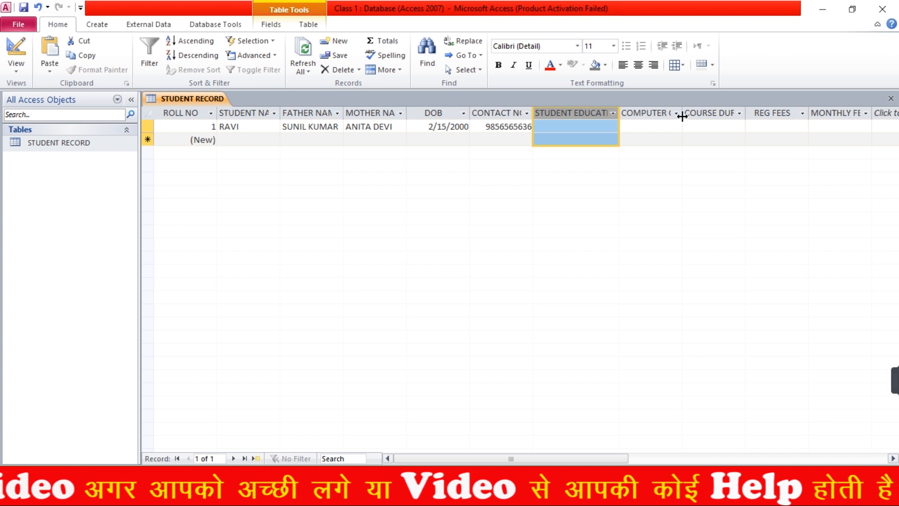
pyautogui.moveTo(682, 113); pyautogui.dragTo(704, 114)
pyautogui.moveTo(769, 112); pyautogui.dragTo(782, 112)
pyautogui.click(594, 127)
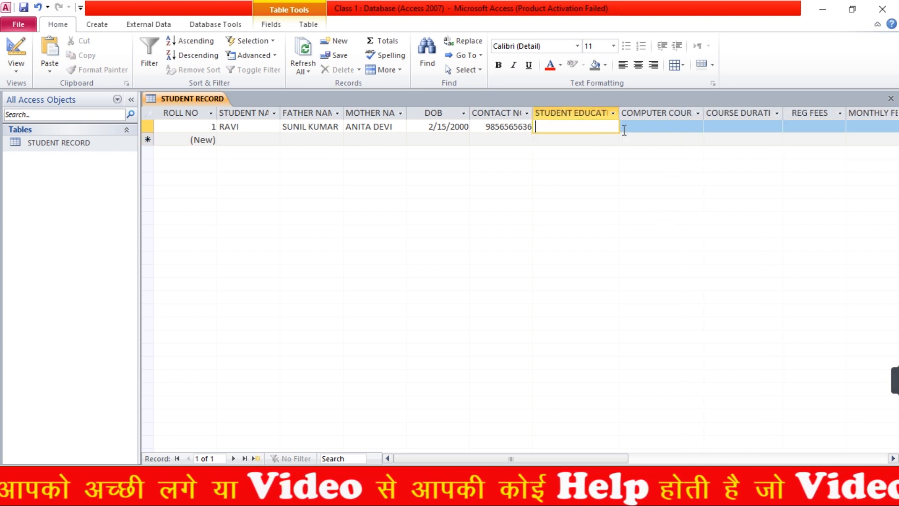
pyautogui.moveTo(619, 113); pyautogui.dragTo(626, 113)
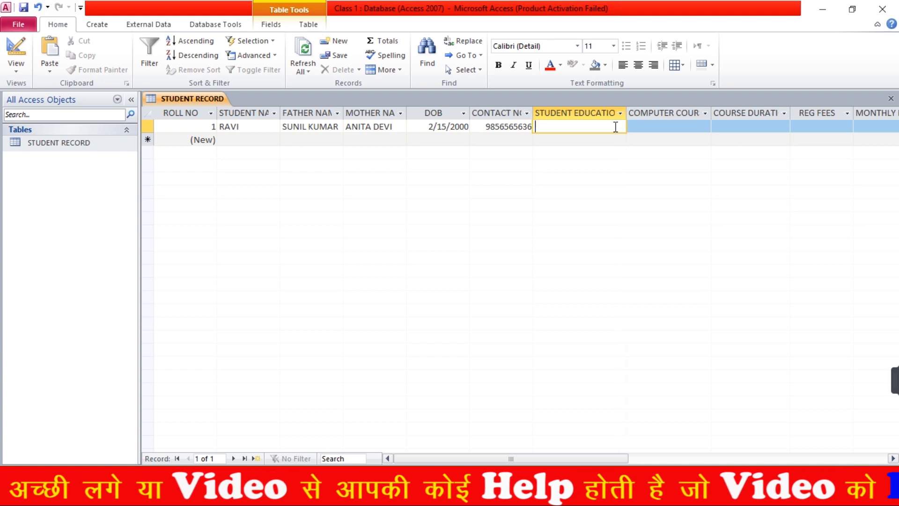
# Enter 12TH, DCA, duration 6, registration fee 200 and monthly fee 500 for record 1
pyautogui.write('12TH')
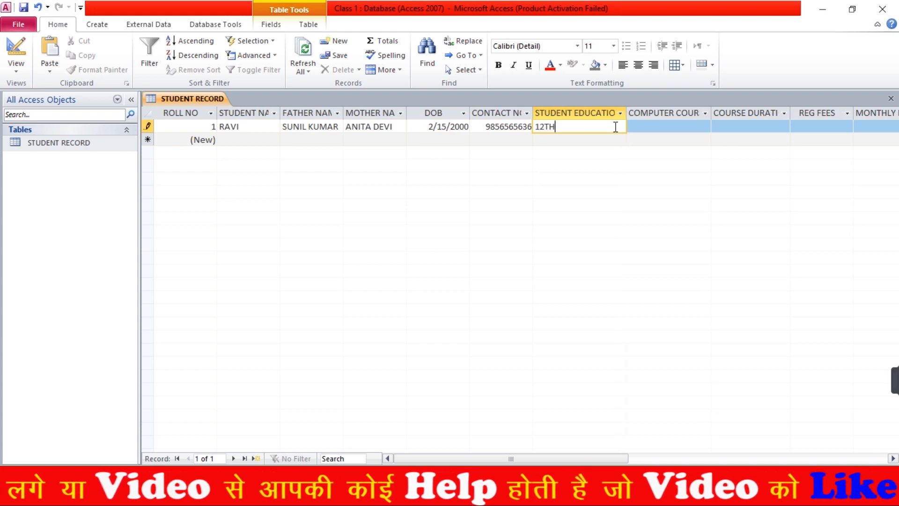
pyautogui.press('Tab')
pyautogui.write('DCA')
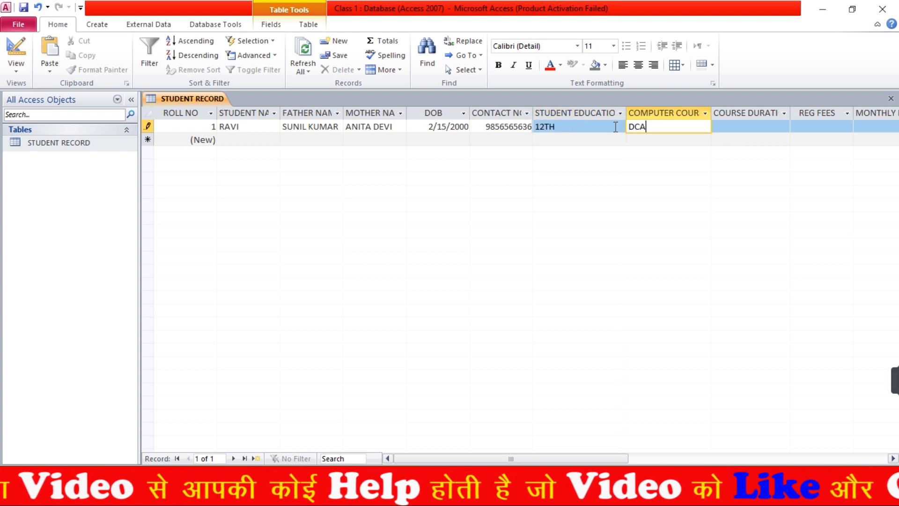
pyautogui.press('Tab')
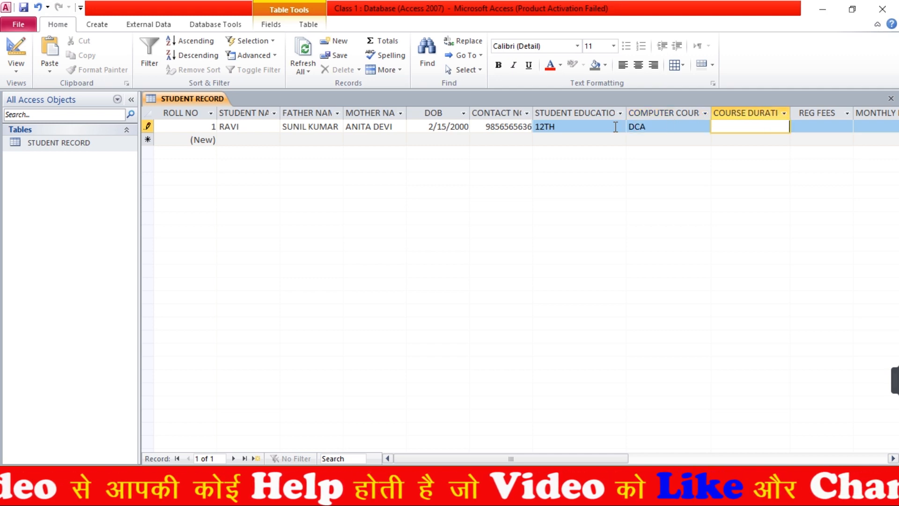
pyautogui.write('6')
pyautogui.press('Tab')
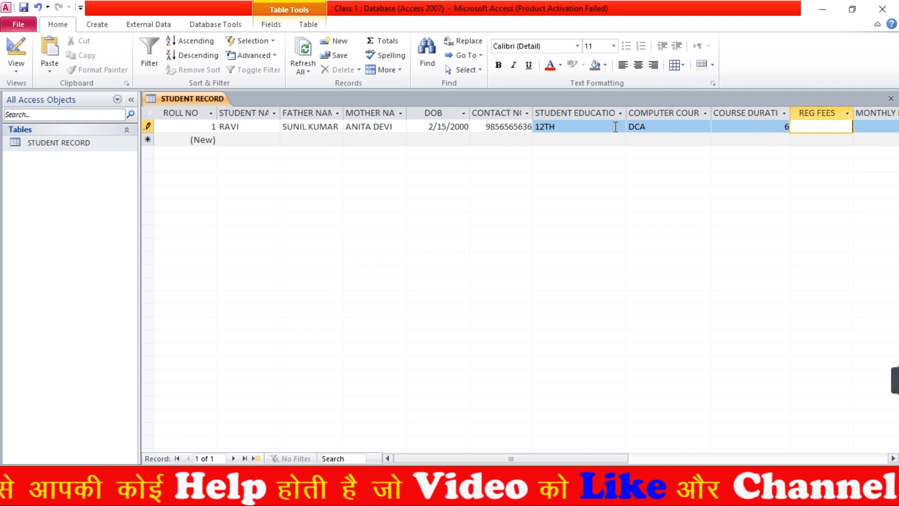
pyautogui.write('200')
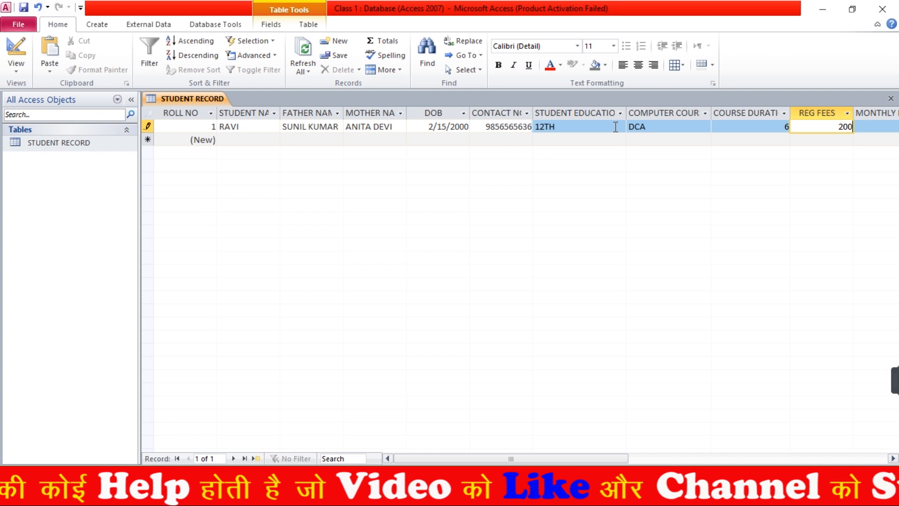
pyautogui.press('Tab')
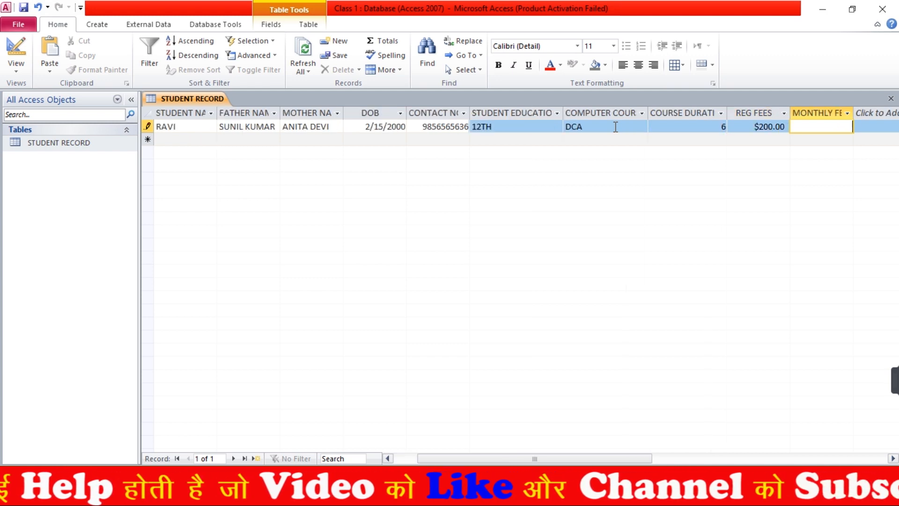
pyautogui.write('500')
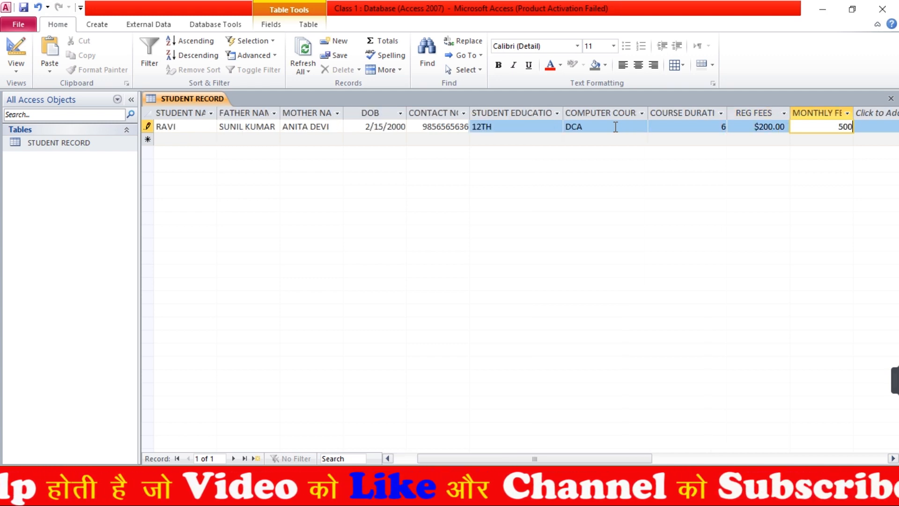
pyautogui.press('Tab')
pyautogui.press('Tab')
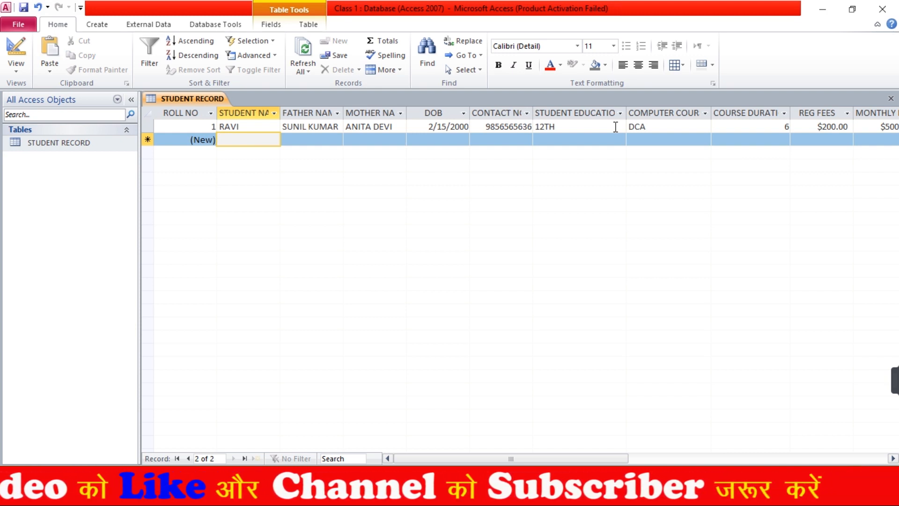
# Complete record 2: parents' names, birth date, contact number, BA, DCA, 6 months, fees 200 and 500
pyautogui.write('ALOK')
pyautogui.press('Tab')
pyautogui.press('Tab')
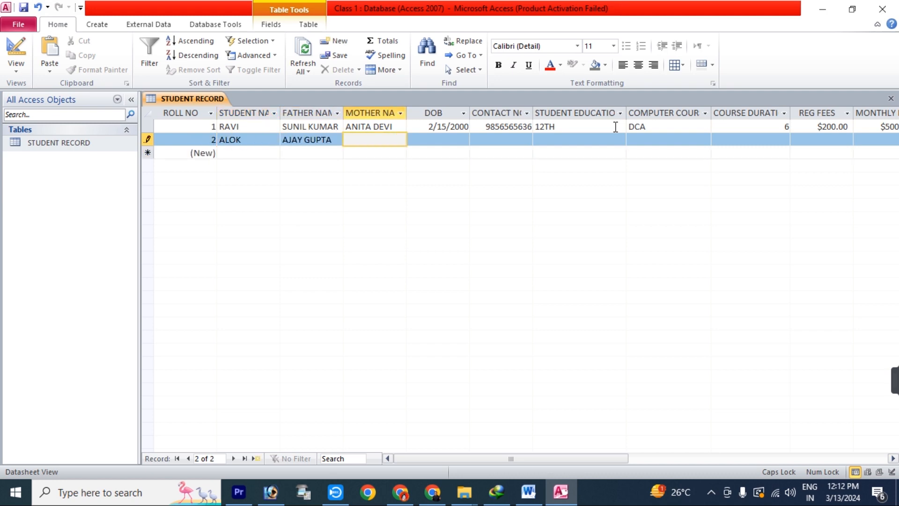
pyautogui.press('Tab')
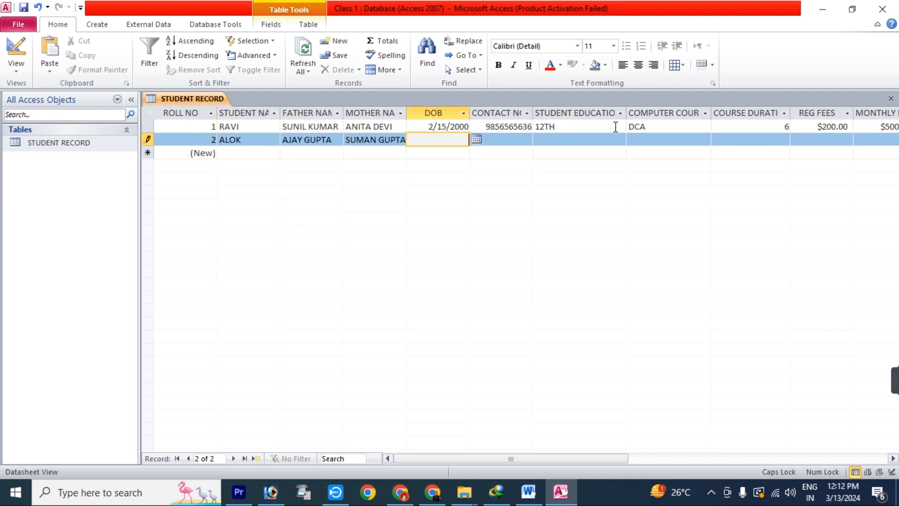
pyautogui.write('11/05/20')
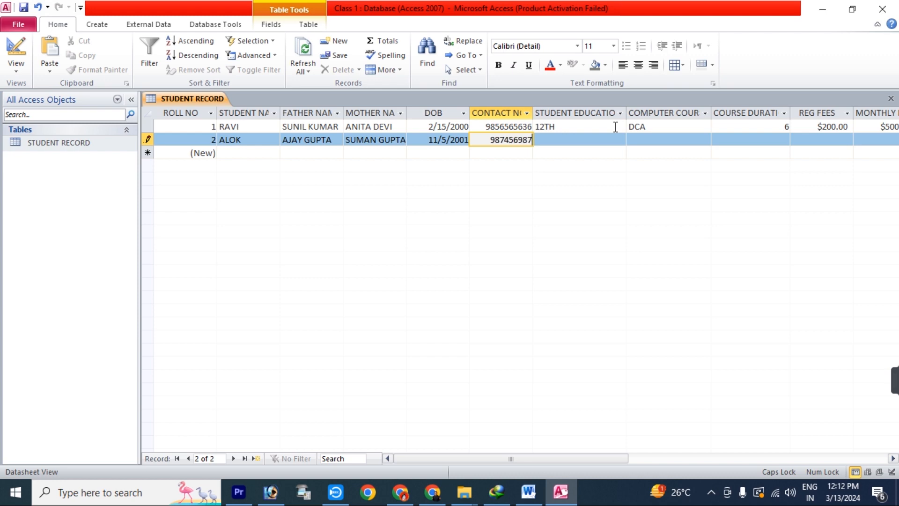
pyautogui.press('Tab')
pyautogui.write('BA')
pyautogui.press('Tab')
pyautogui.write('DCA')
pyautogui.press('Tab')
pyautogui.write('6')
pyautogui.press('Tab')
pyautogui.write('200')
pyautogui.press('Tab')
pyautogui.write('500')
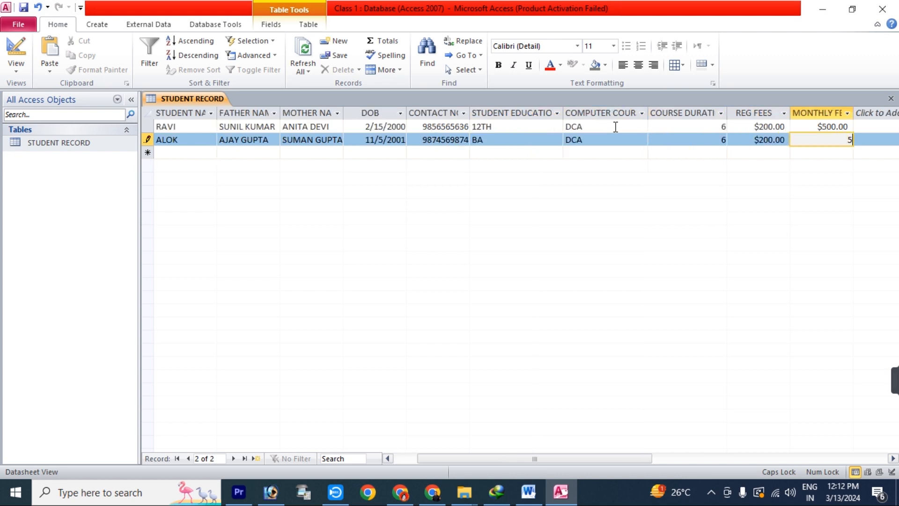
# Enter record 3: student and parents' names, birth date, contact number, B.SC. education and TALLY course
pyautogui.press('Tab')
pyautogui.write('ANITA')
pyautogui.press('Tab')
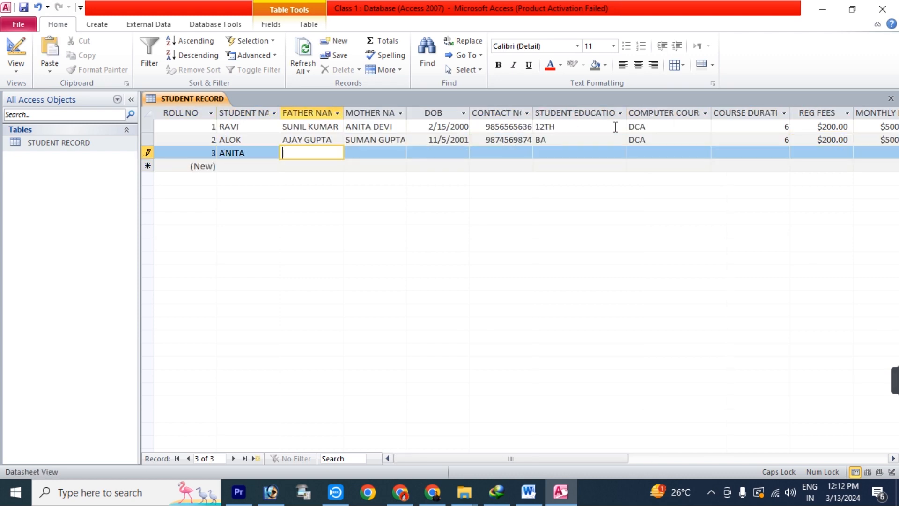
pyautogui.press('Tab')
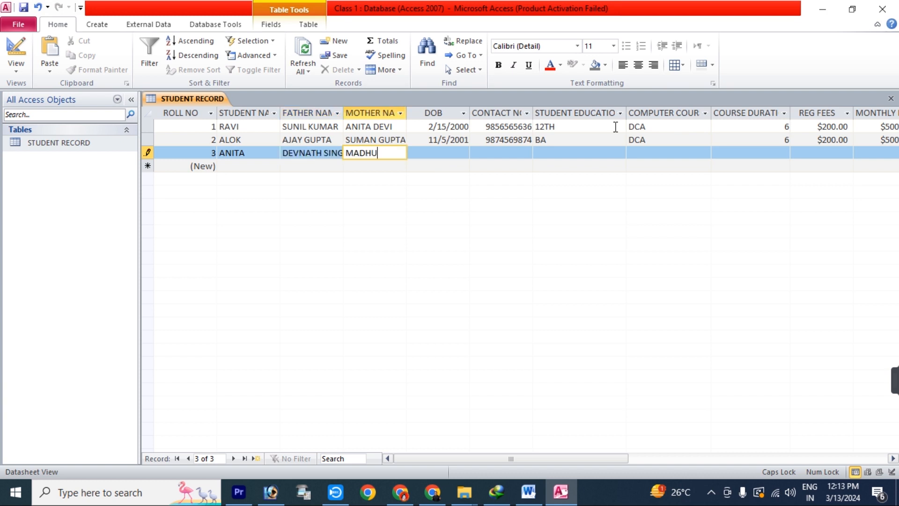
pyautogui.press('Tab')
pyautogui.write('10/05/2003')
pyautogui.press('Tab')
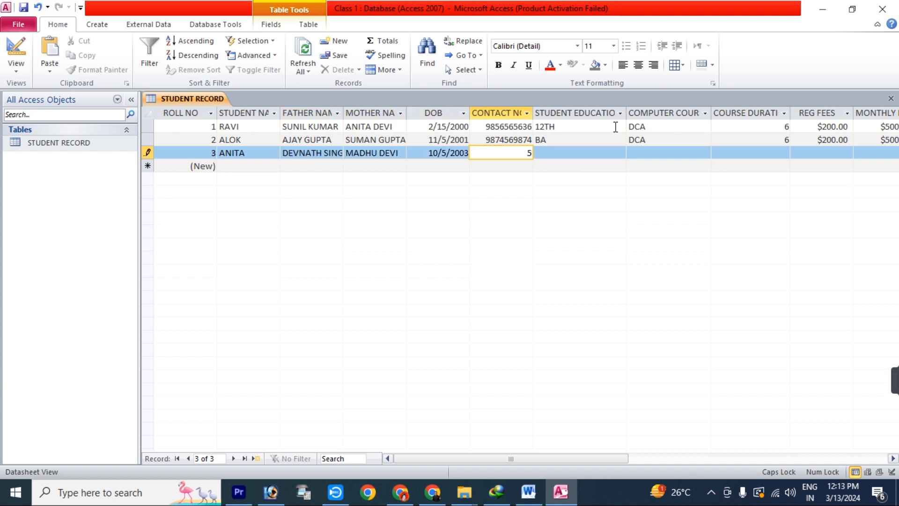
pyautogui.press('Tab')
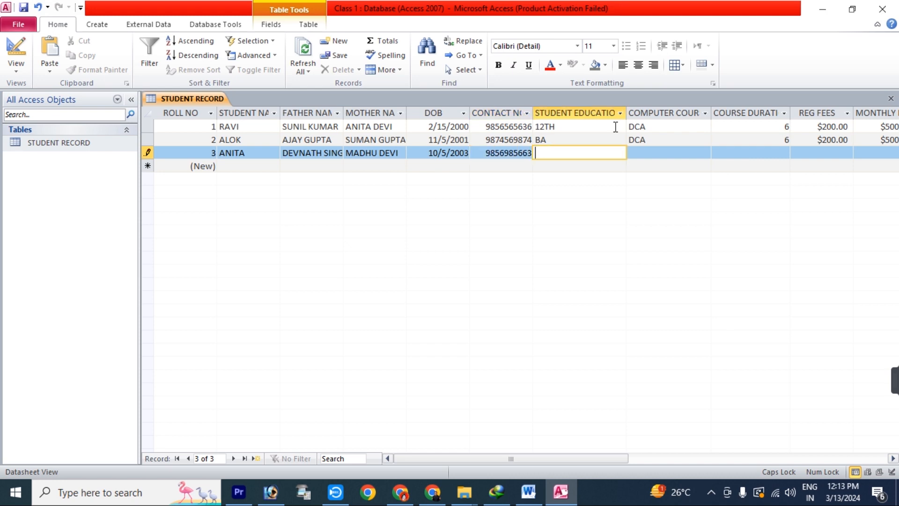
pyautogui.write('B.SC.')
pyautogui.press('Tab')
pyautogui.write('TALLY')
pyautogui.press('Tab')
pyautogui.write('3')
pyautogui.press('Tab')
pyautogui.write('0')
pyautogui.press('Tab')
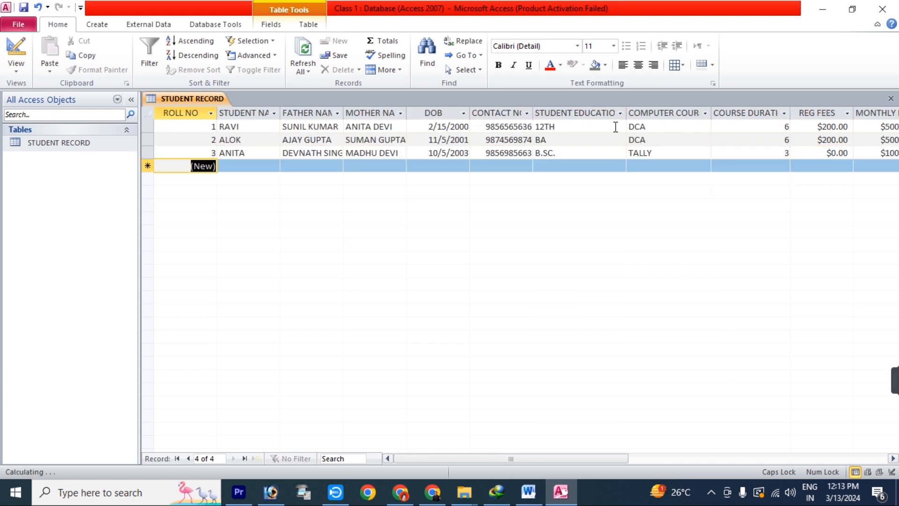
pyautogui.press('Tab')
pyautogui.write('RADHA')
# Enter record 4 with corrected student name, birth date, contact number, 10TH, DTP, 5 months, fees 100 and 600
pyautogui.press('Tab')
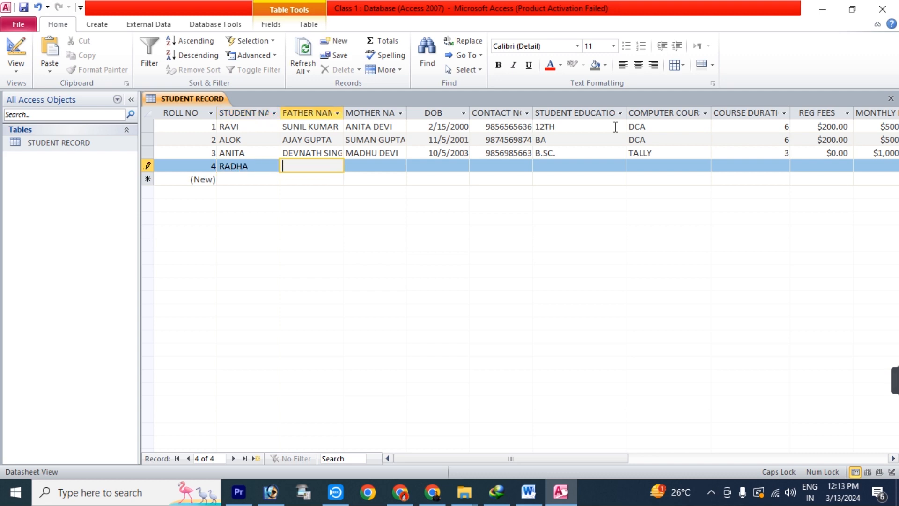
pyautogui.press('Tab')
pyautogui.write('JAY')
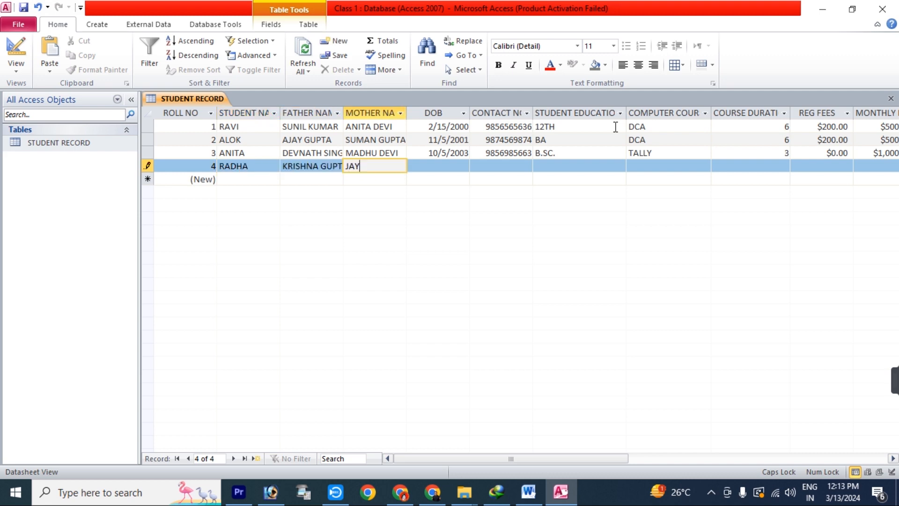
pyautogui.write(' SHREE')
pyautogui.doubleClick(262, 167)
pyautogui.write('KANNA')
pyautogui.press('Tab')
pyautogui.press('Tab')
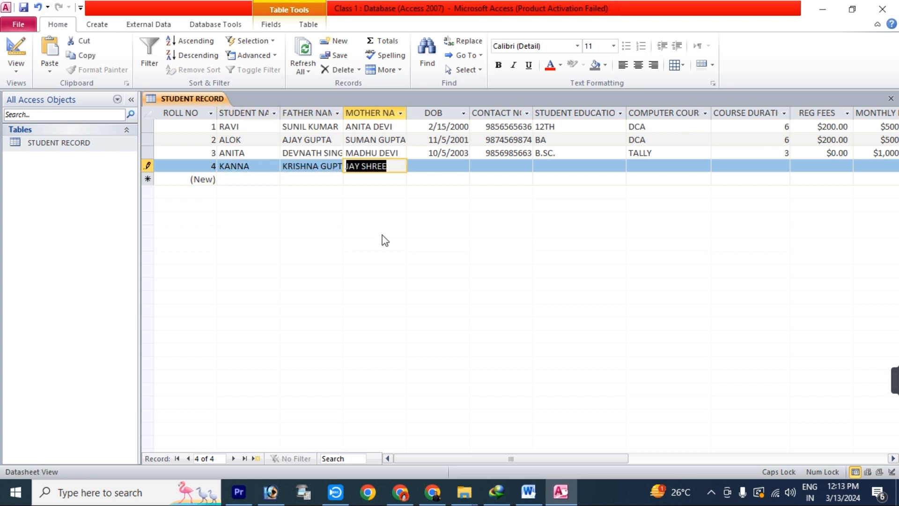
pyautogui.write('10/05/2005')
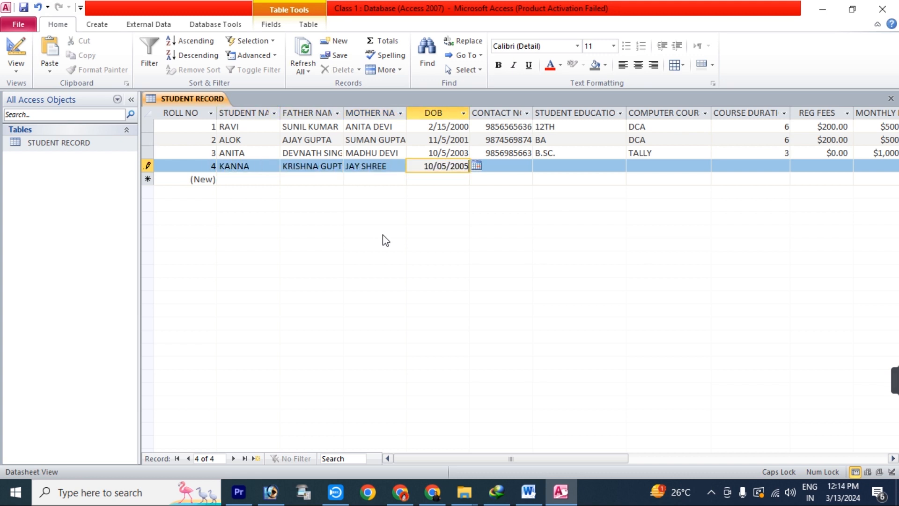
pyautogui.press('Tab')
pyautogui.press('Tab')
pyautogui.write('10TH')
pyautogui.press('Tab')
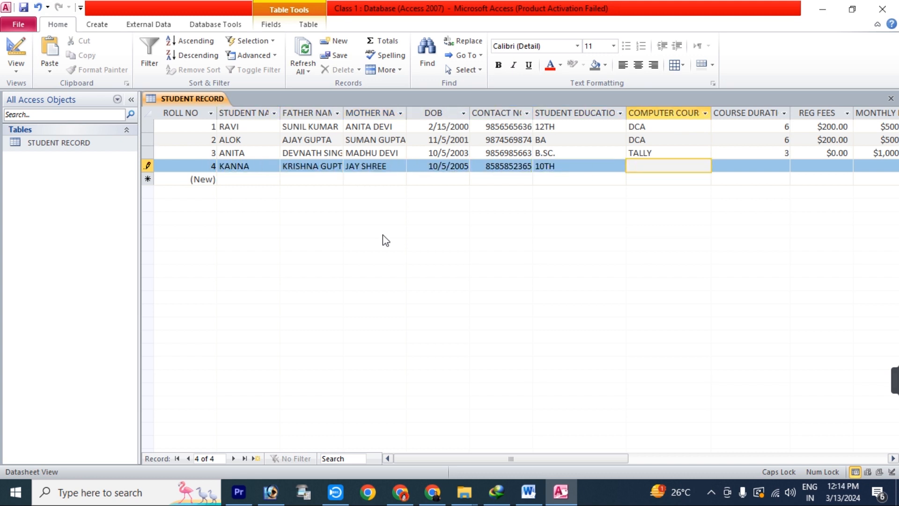
pyautogui.write('DTP')
pyautogui.press('Tab')
pyautogui.write('5')
pyautogui.press('Tab')
pyautogui.write('100')
pyautogui.press('Tab')
pyautogui.write('600')
pyautogui.press('Tab')
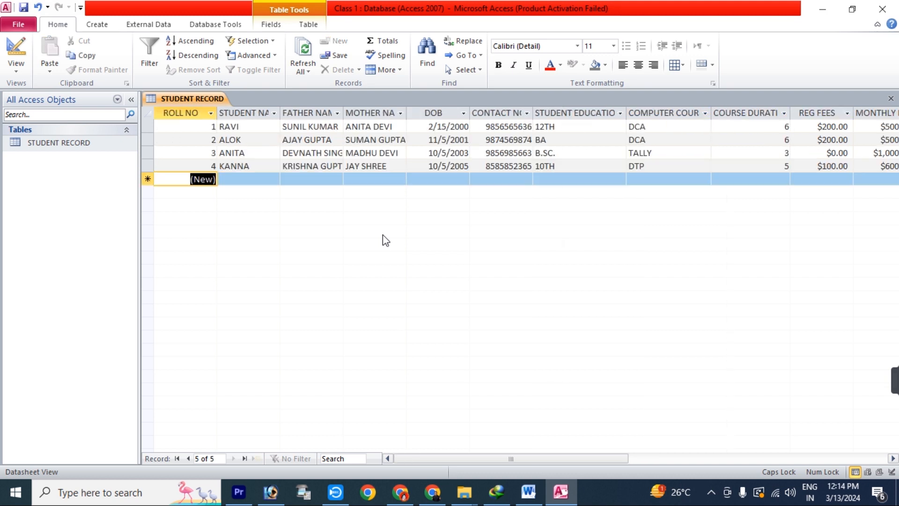
# Enter record 5: names, birth date, contact number, 10TH, DCA, 6 months, 200 registration and 500 monthly
pyautogui.press('Tab')
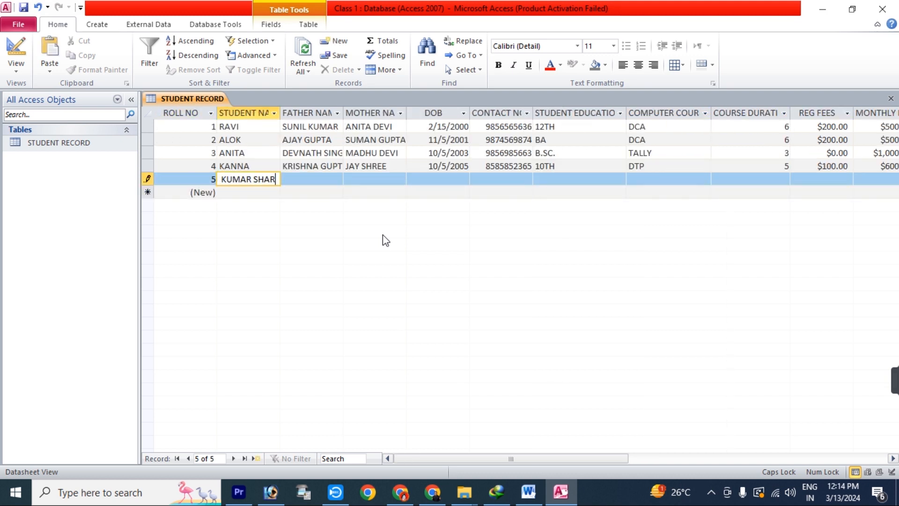
pyautogui.press('Tab')
pyautogui.press('Tab')
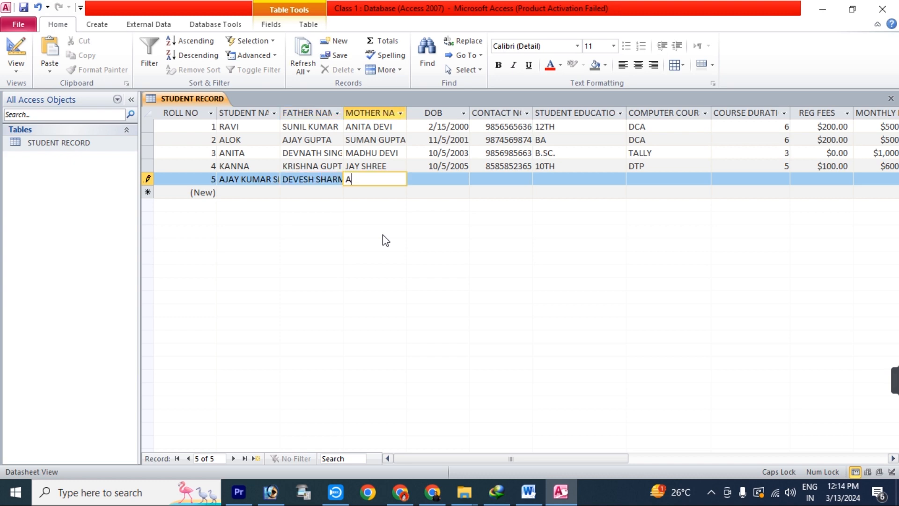
pyautogui.press('Tab')
pyautogui.write('10/10/2003')
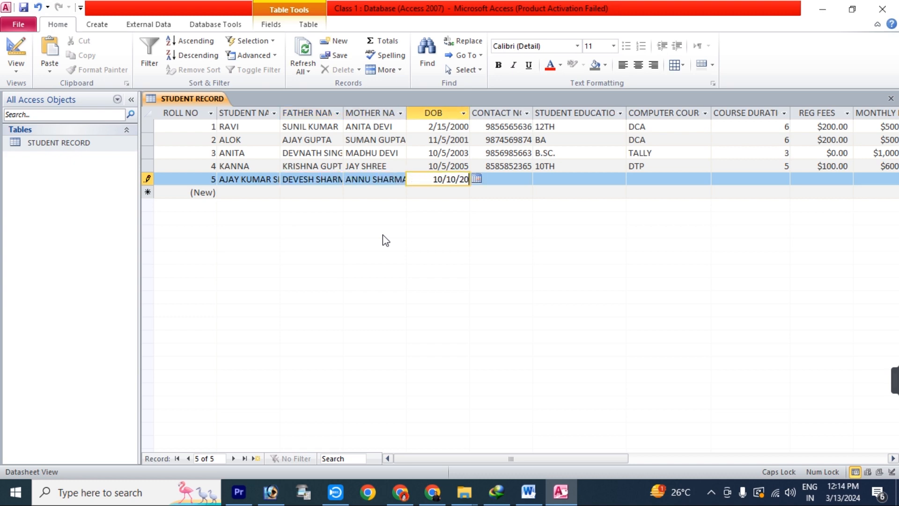
pyautogui.press('Tab')
pyautogui.press('Tab')
pyautogui.write('10TH')
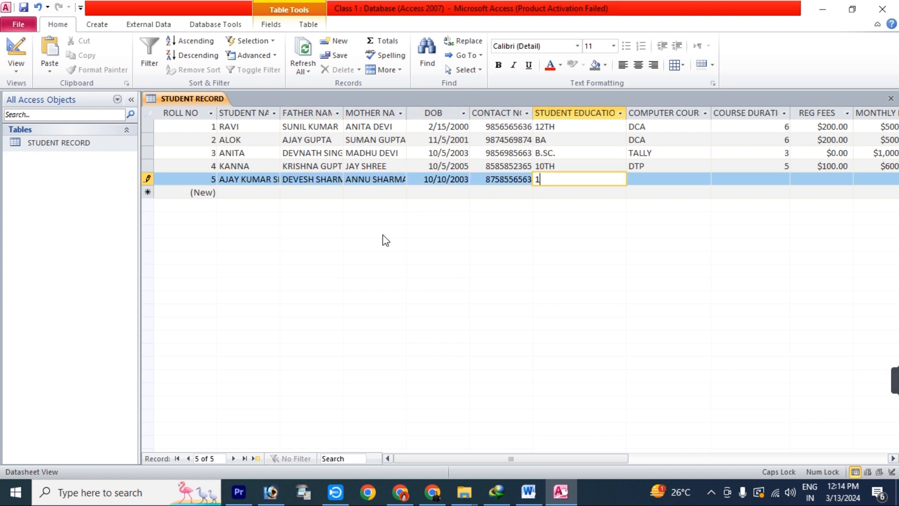
pyautogui.press('Tab')
pyautogui.write('DCA')
pyautogui.press('Tab')
pyautogui.write('6')
pyautogui.press('Tab')
pyautogui.write('200')
pyautogui.press('Tab')
pyautogui.write('500')
pyautogui.press('Tab')
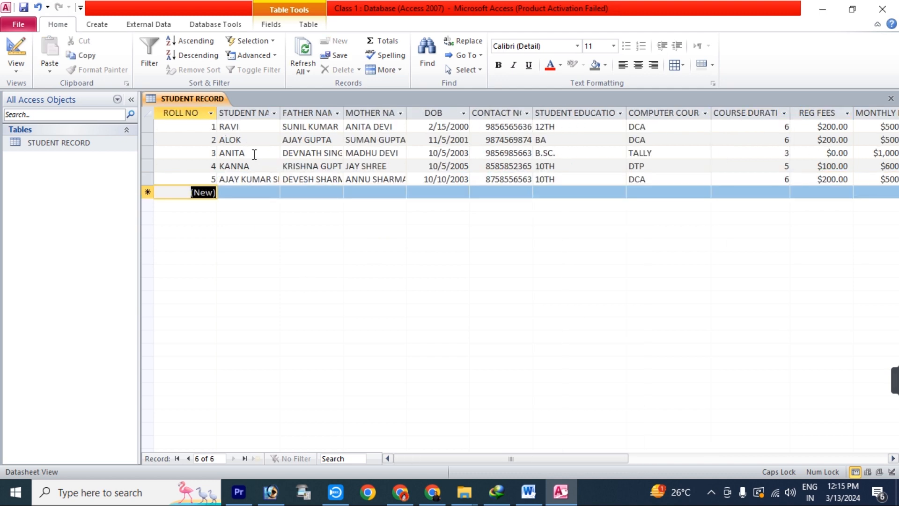
# Widen the STUDENT NAME, FATHER NAME, MOTHER NAME and CONTACT NO columns to show full entries
pyautogui.moveTo(280, 112); pyautogui.dragTo(321, 114)
pyautogui.doubleClick(384, 111)
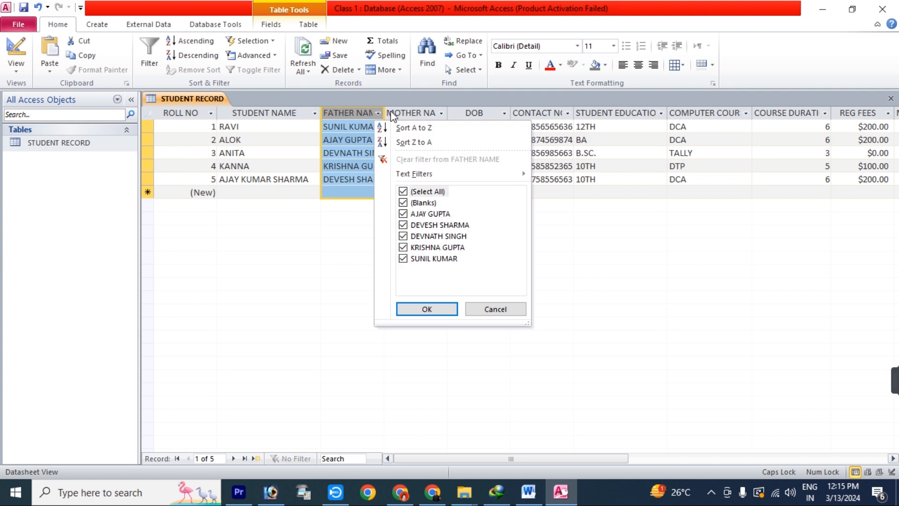
pyautogui.doubleClick(384, 111)
pyautogui.moveTo(384, 111); pyautogui.dragTo(426, 112)
pyautogui.moveTo(489, 112); pyautogui.dragTo(537, 112)
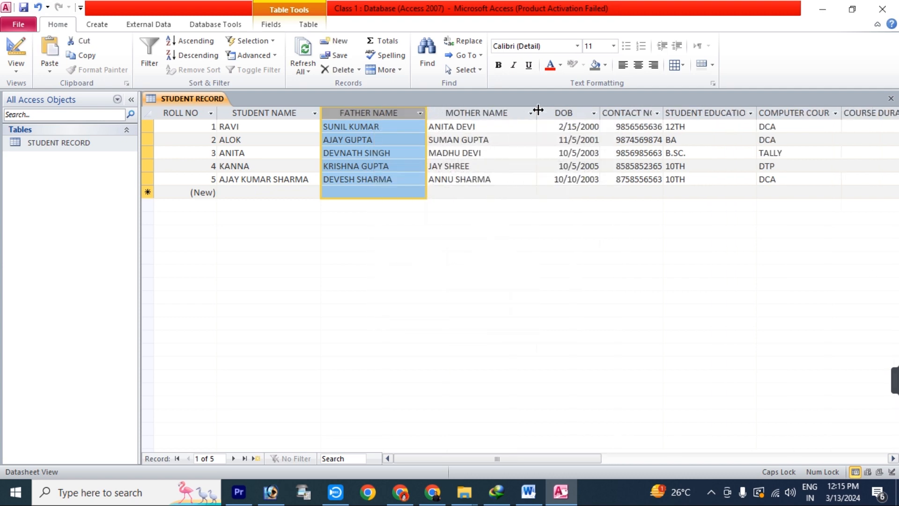
pyautogui.moveTo(663, 113); pyautogui.dragTo(675, 112)
pyautogui.moveTo(772, 109); pyautogui.dragTo(785, 113)
pyautogui.moveTo(586, 461); pyautogui.dragTo(475, 462)
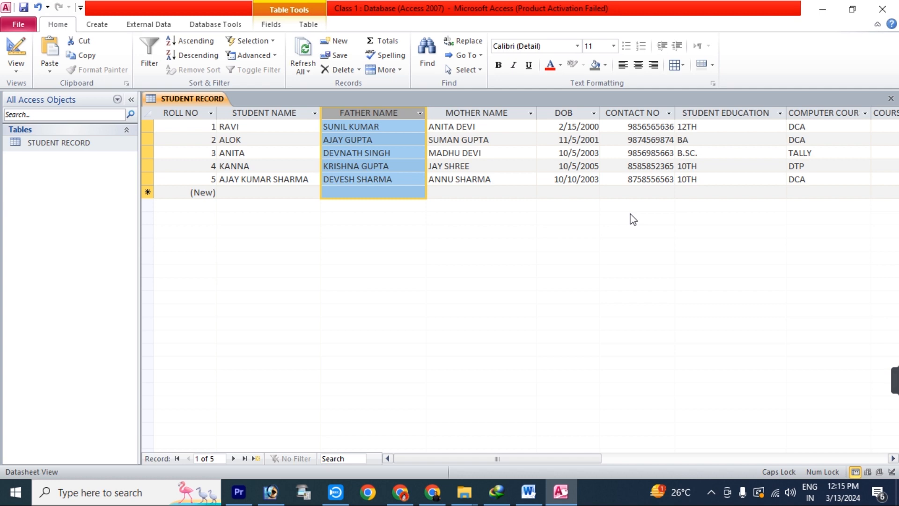
# Close STUDENT RECORD saving the layout, reopen it to check, then close it again
pyautogui.click(891, 99)
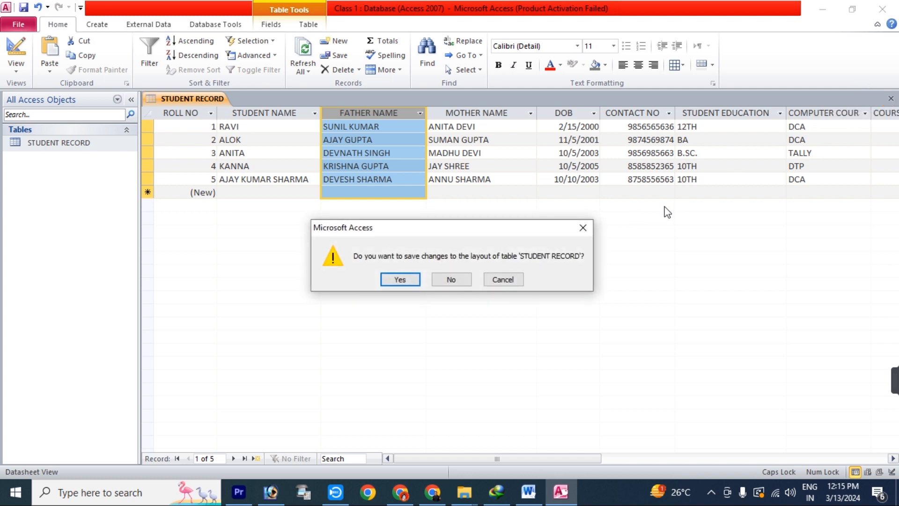
pyautogui.click(406, 280)
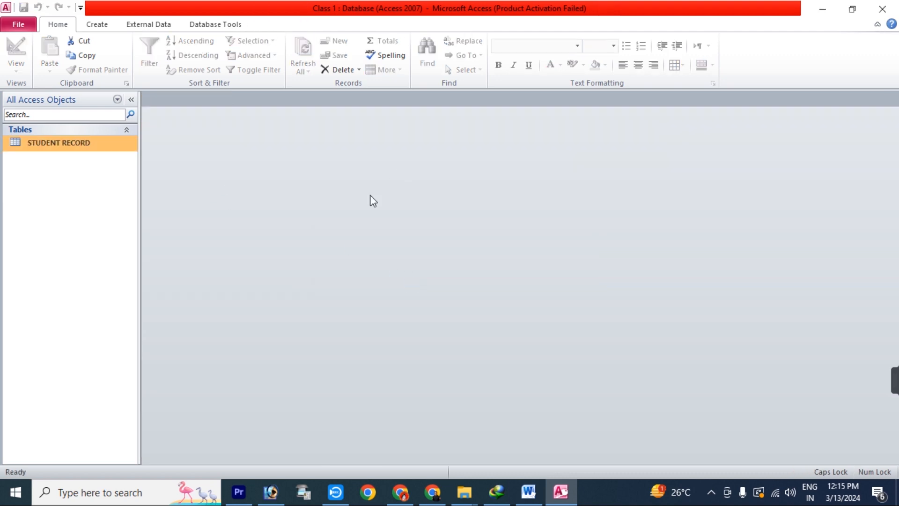
pyautogui.rightClick(54, 145)
pyautogui.click(66, 153)
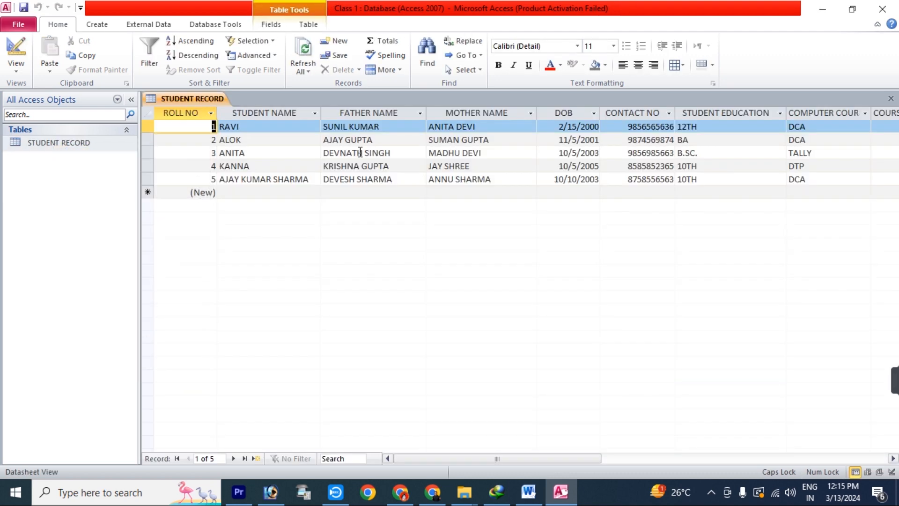
pyautogui.click(891, 98)
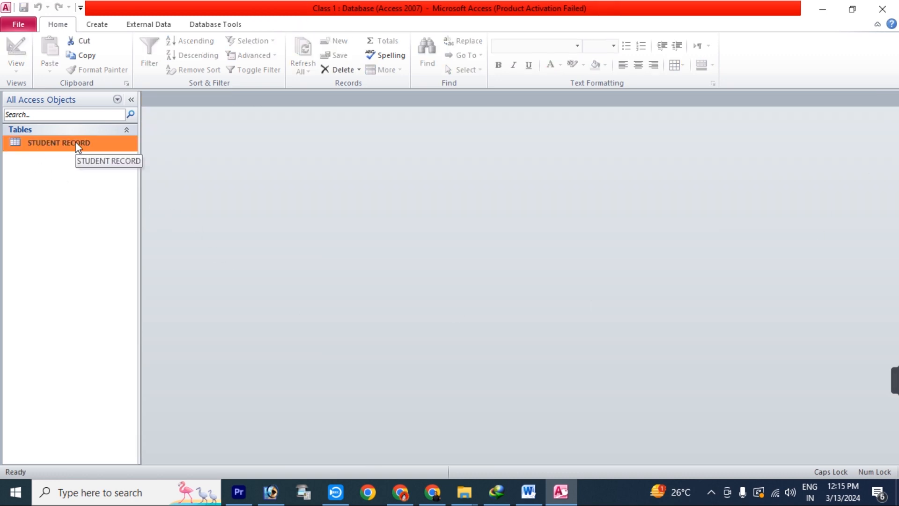
# Create a new query in Design view with the STUDENT RECORD table and enlarge its field list
pyautogui.click(99, 25)
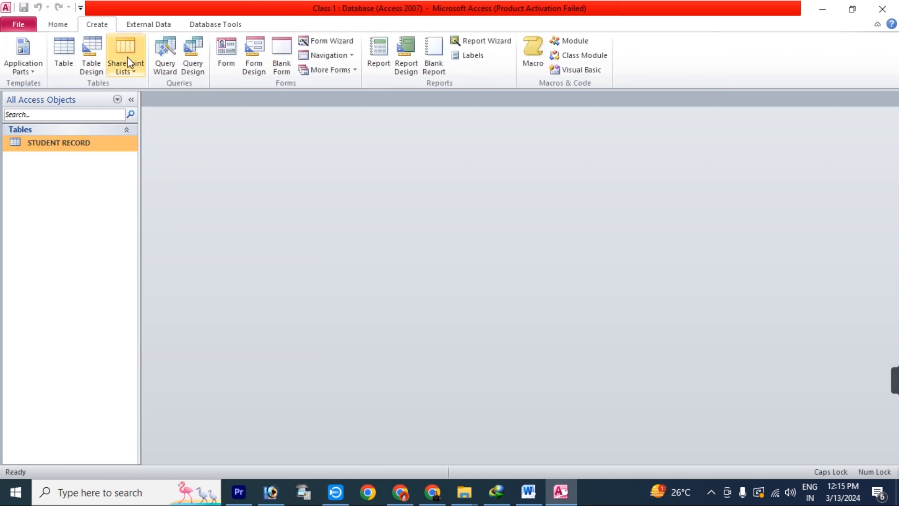
pyautogui.click(195, 54)
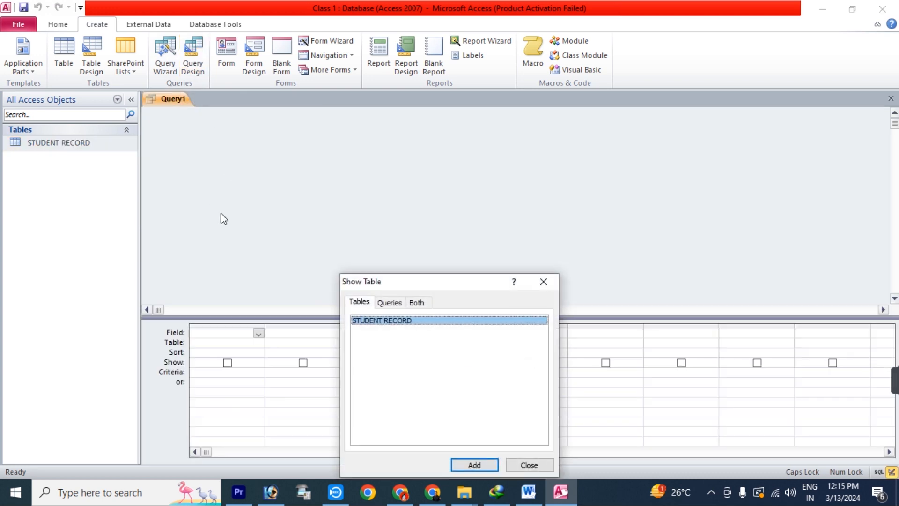
pyautogui.click(470, 464)
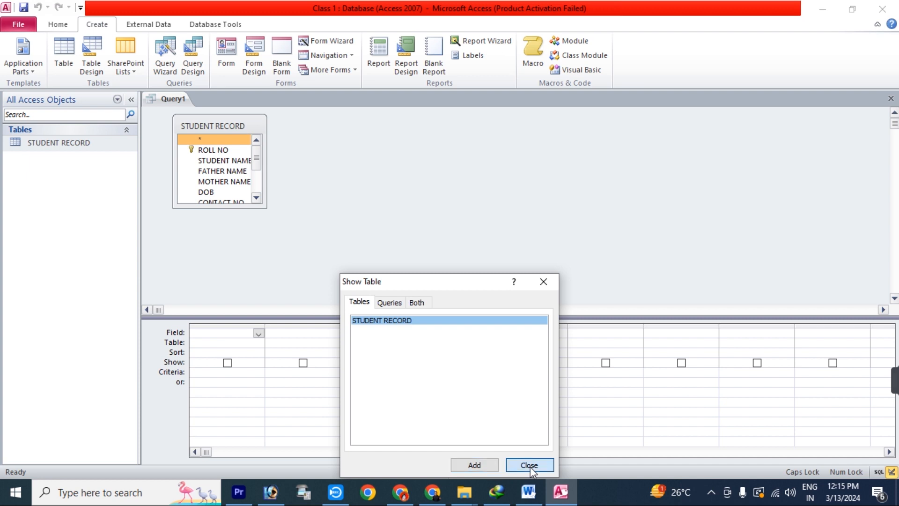
pyautogui.click(531, 465)
pyautogui.moveTo(265, 207); pyautogui.dragTo(305, 277)
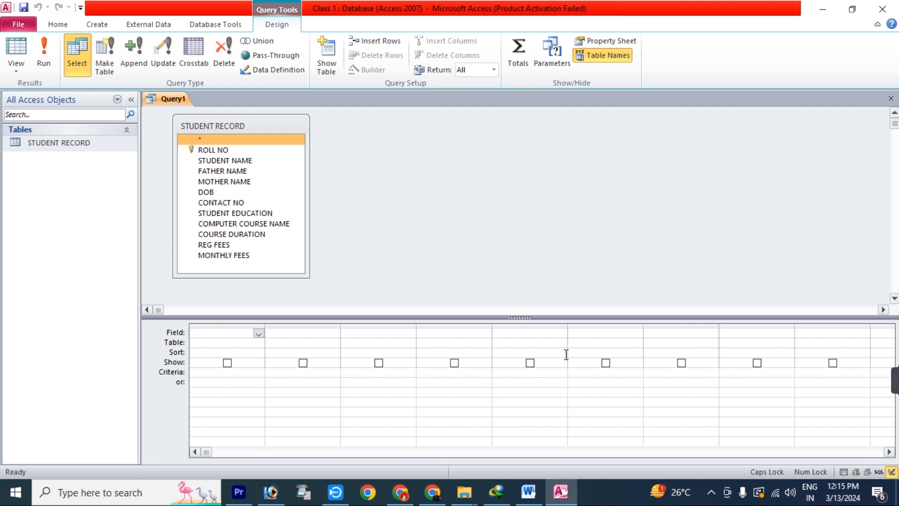
# Add all eleven fields, ROLL NO through MONTHLY FEES, to the design grid and select the next empty column
pyautogui.doubleClick(219, 149)
pyautogui.doubleClick(222, 159)
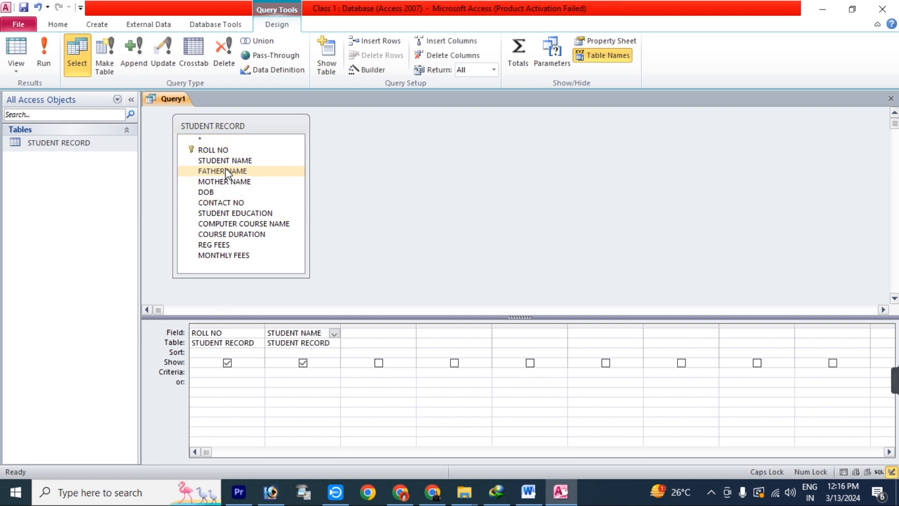
pyautogui.doubleClick(226, 169)
pyautogui.doubleClick(222, 181)
pyautogui.doubleClick(216, 192)
pyautogui.click(215, 203)
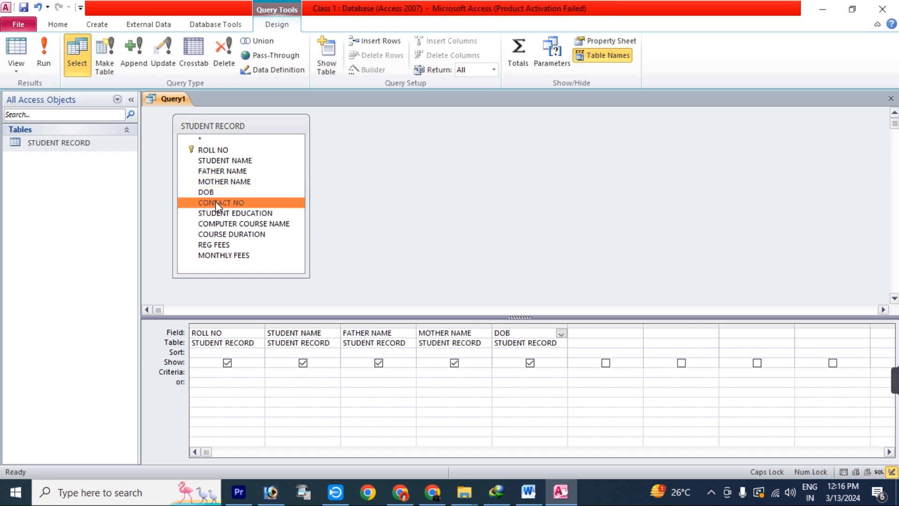
pyautogui.doubleClick(216, 203)
pyautogui.doubleClick(217, 212)
pyautogui.doubleClick(217, 222)
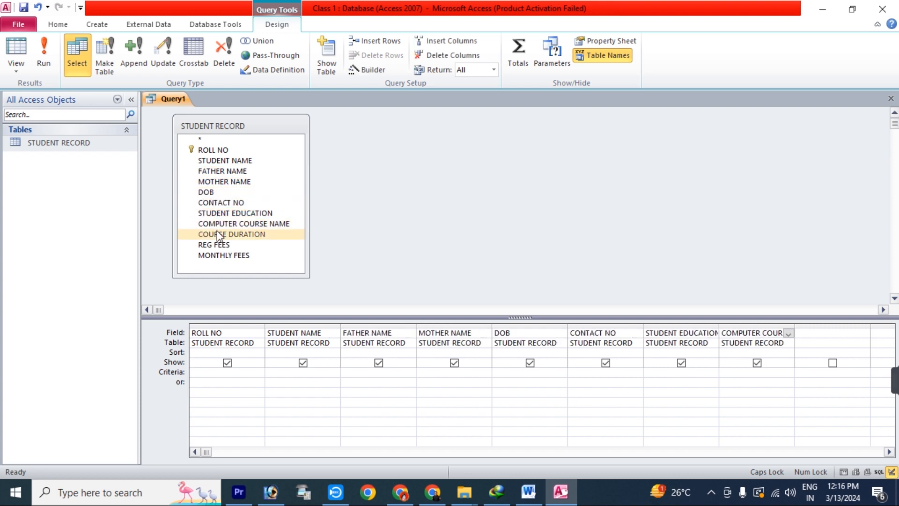
pyautogui.doubleClick(217, 234)
pyautogui.doubleClick(214, 244)
pyautogui.doubleClick(220, 255)
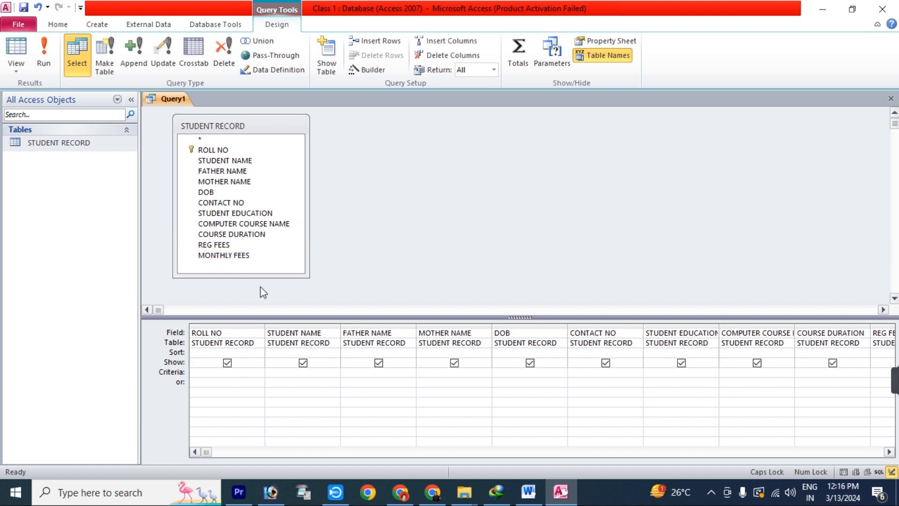
pyautogui.click(889, 452)
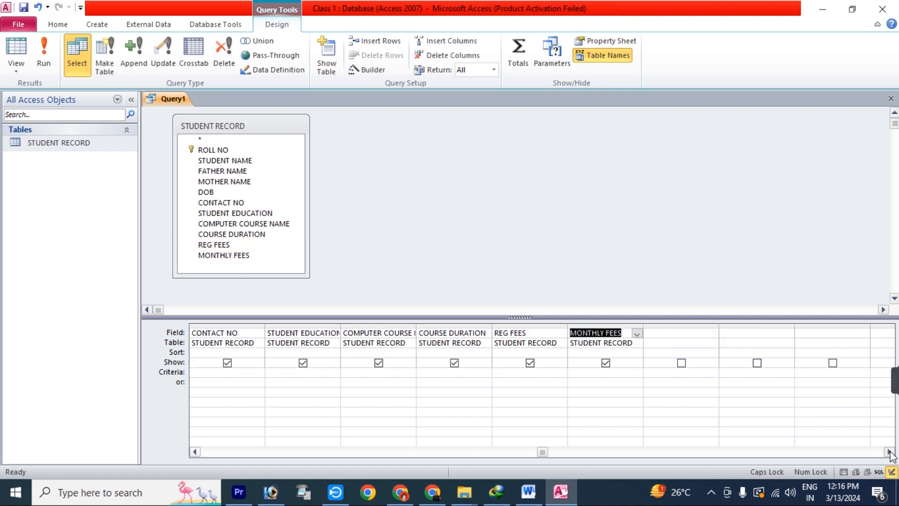
pyautogui.click(889, 452)
pyautogui.click(597, 331)
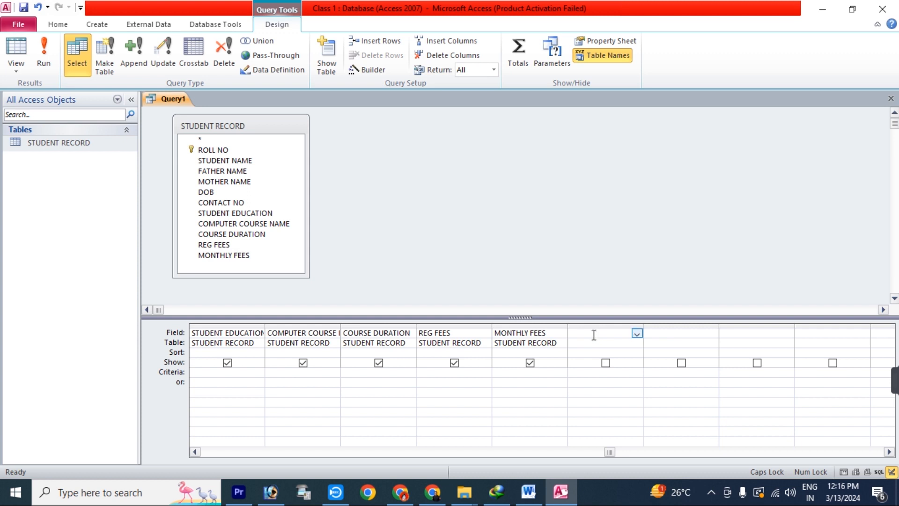
# Build the expression [COURSE DURATION]*[MONTHLY FEES]+[REG FEES] in the empty column using STUDENT RECORD fields
pyautogui.rightClick(593, 335)
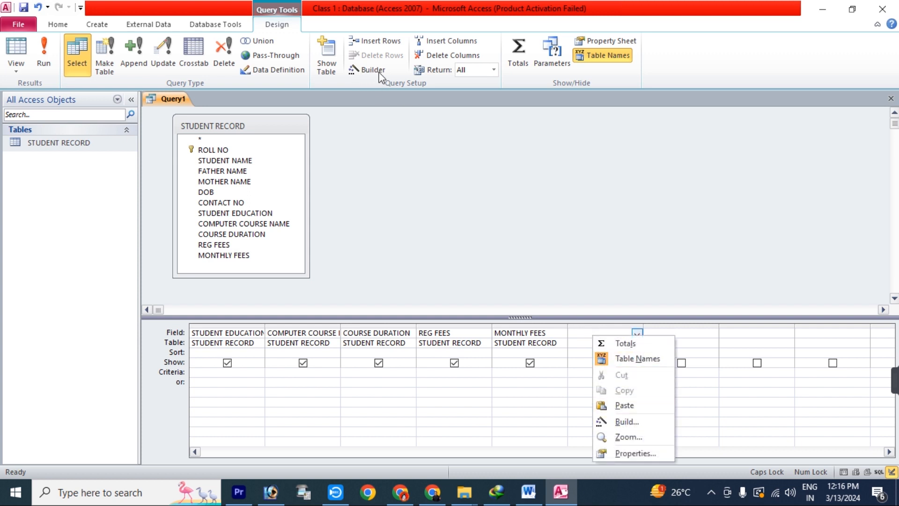
pyautogui.click(627, 421)
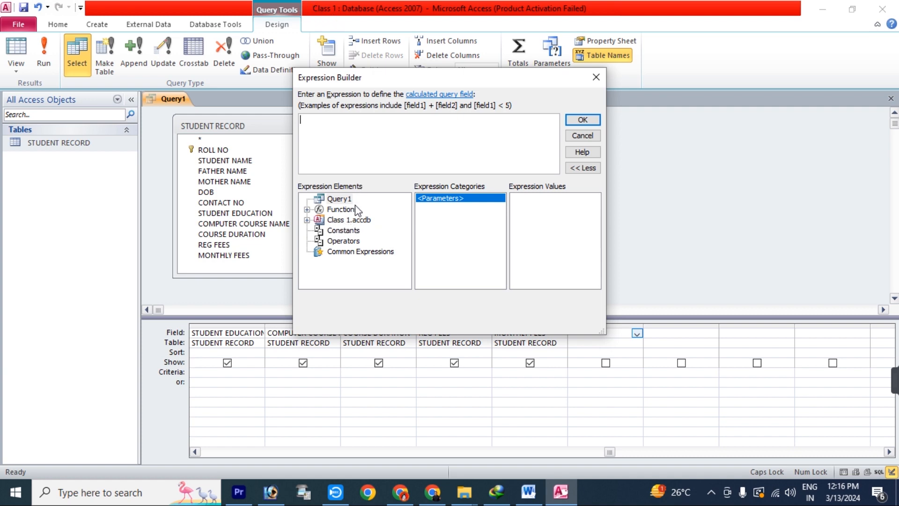
pyautogui.doubleClick(353, 224)
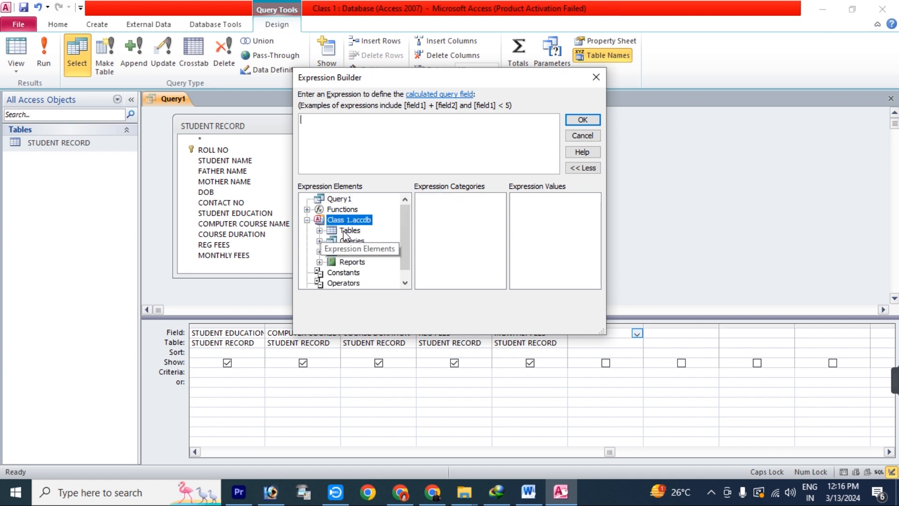
pyautogui.doubleClick(348, 231)
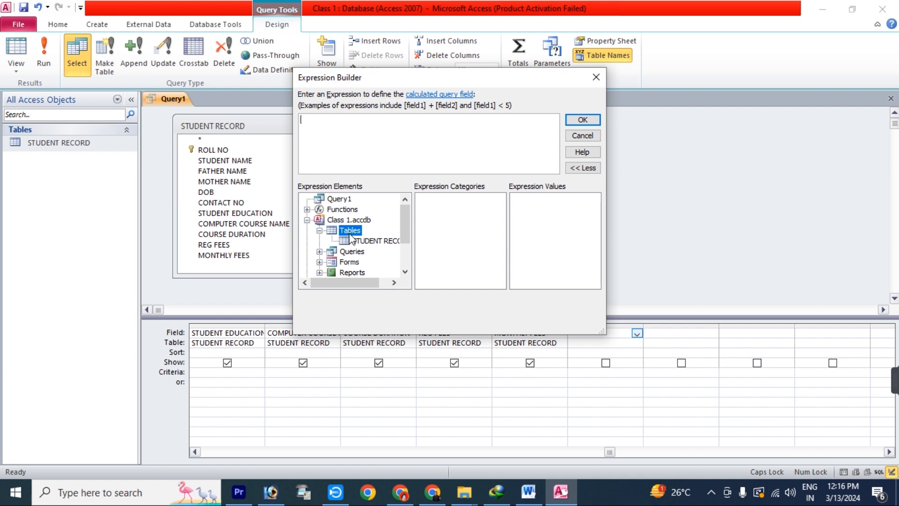
pyautogui.click(383, 243)
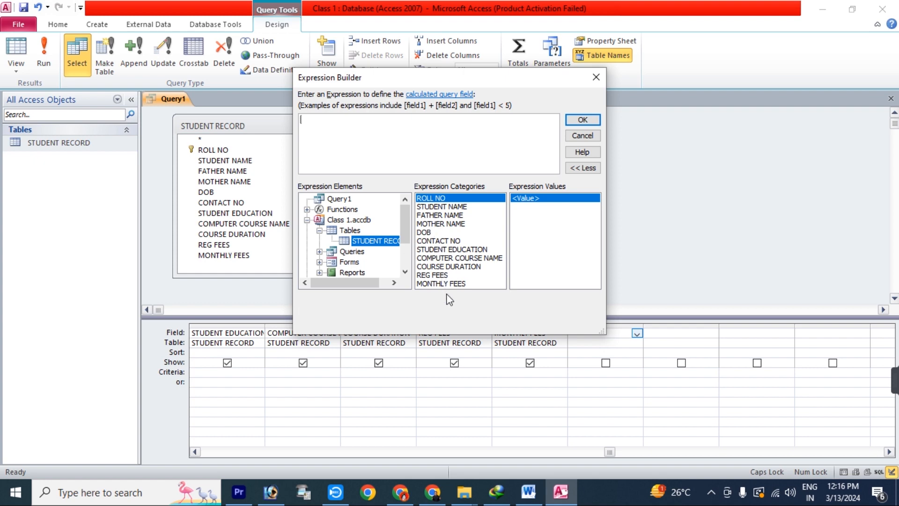
pyautogui.doubleClick(448, 266)
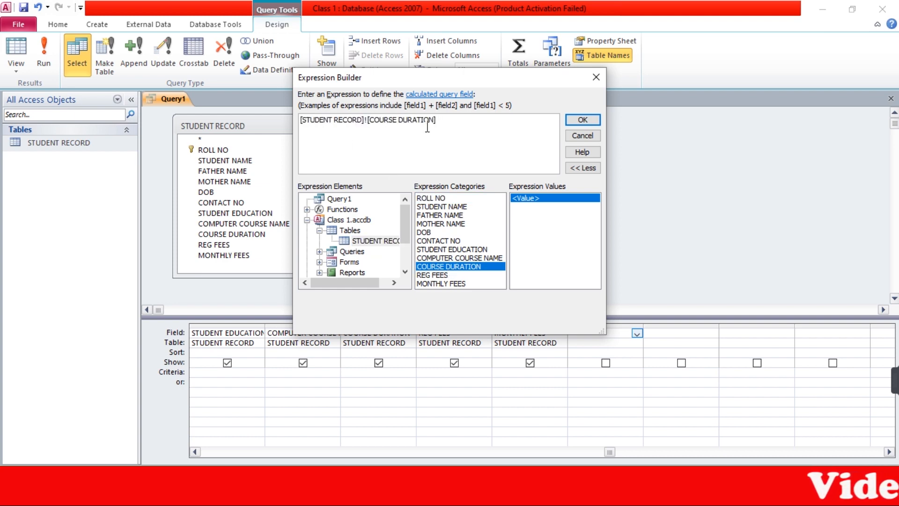
pyautogui.write('*')
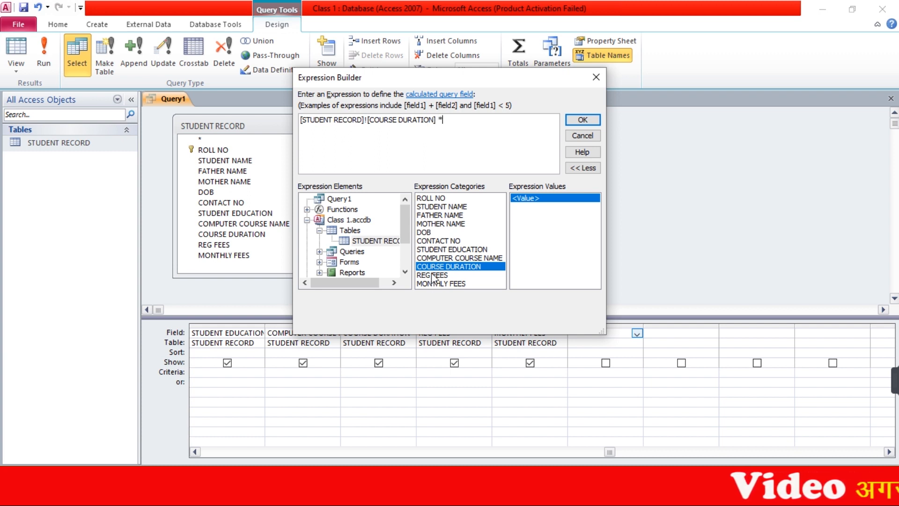
pyautogui.doubleClick(437, 283)
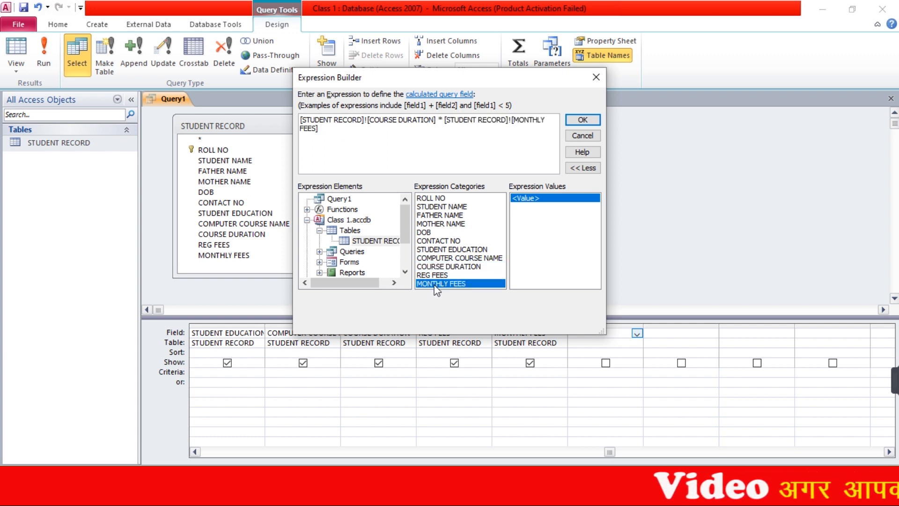
pyautogui.write('+')
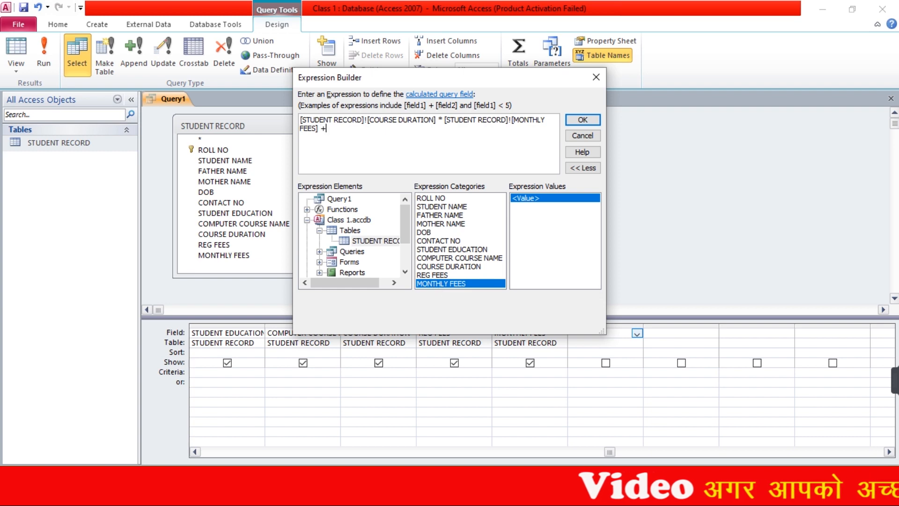
pyautogui.doubleClick(448, 275)
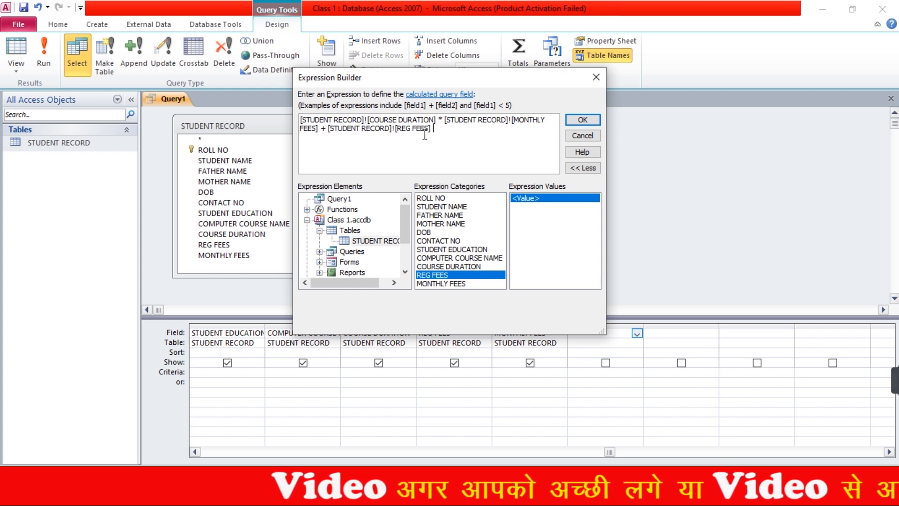
pyautogui.click(582, 120)
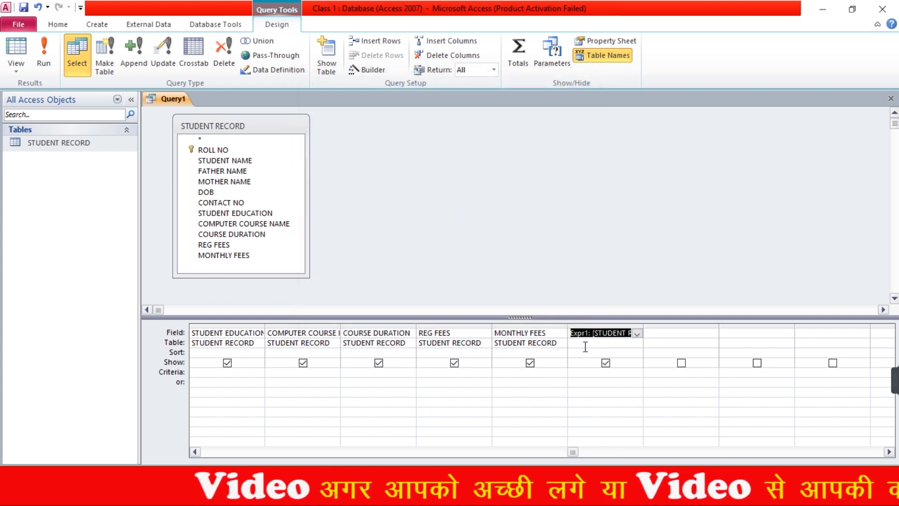
# Rename Expr1 to TOTAL FEES and save the query as Query1
pyautogui.click(584, 343)
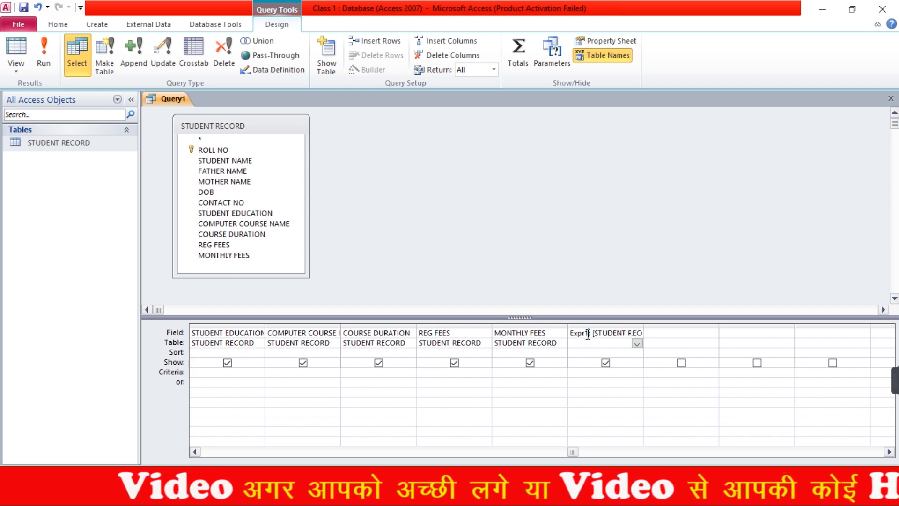
pyautogui.moveTo(589, 333); pyautogui.dragTo(569, 333)
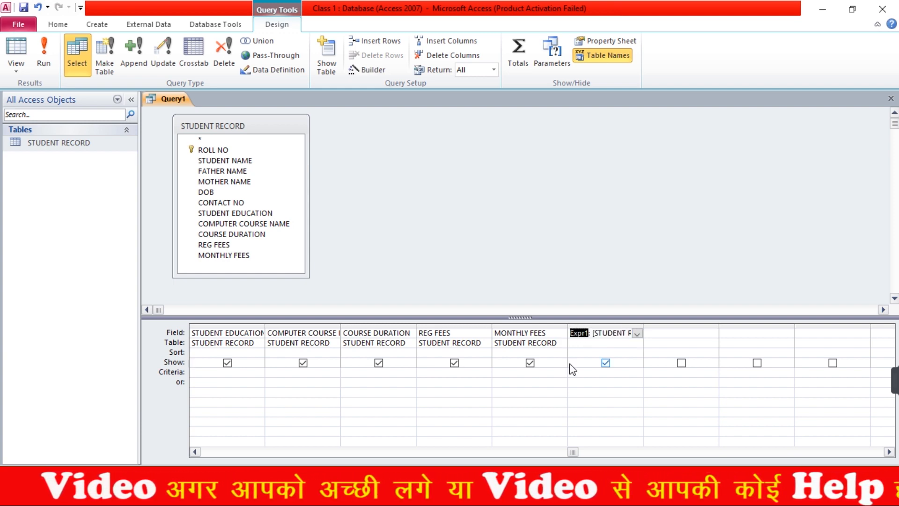
pyautogui.write('TOTAL F')
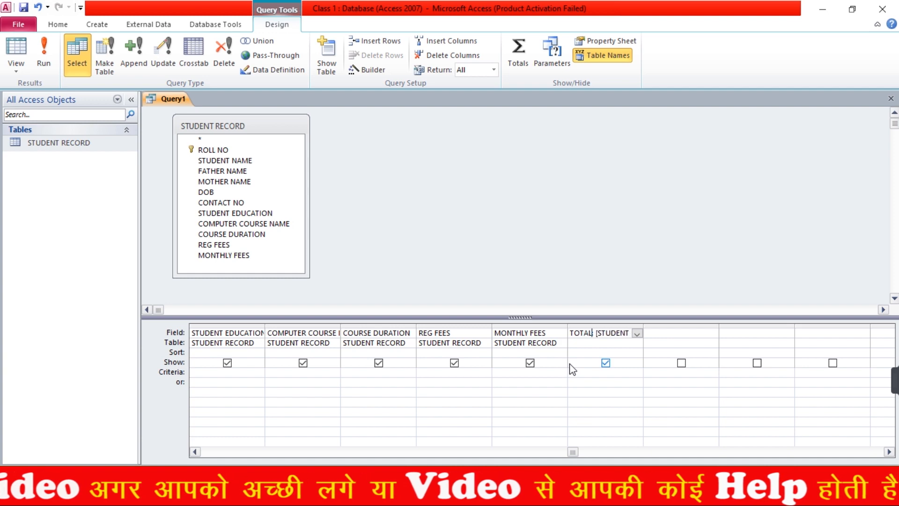
pyautogui.write('EES:')
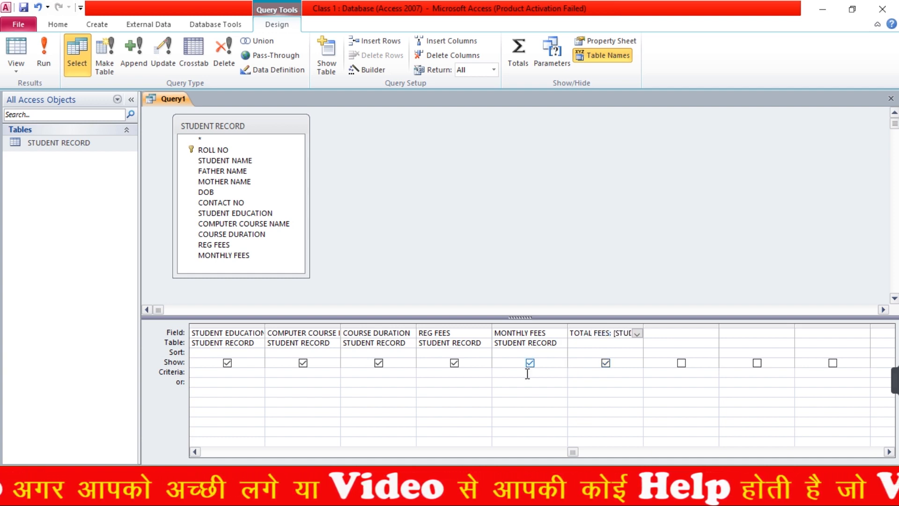
pyautogui.click(891, 99)
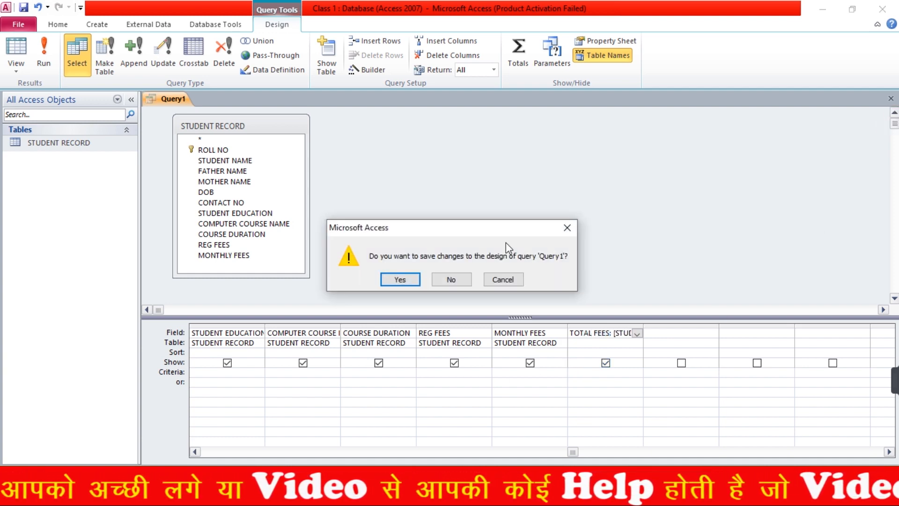
pyautogui.click(400, 280)
pyautogui.click(454, 196)
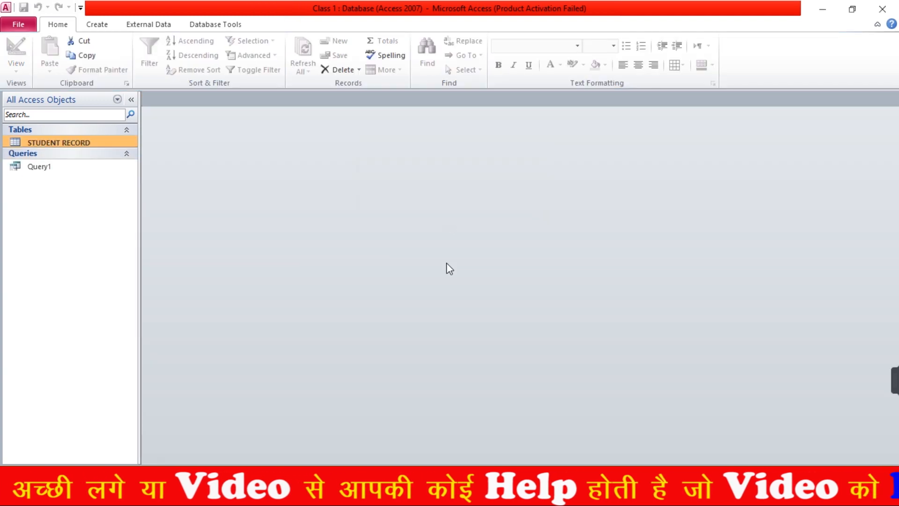
# Open Query1 to view each student's TOTAL FEES results
pyautogui.rightClick(16, 173)
pyautogui.click(37, 180)
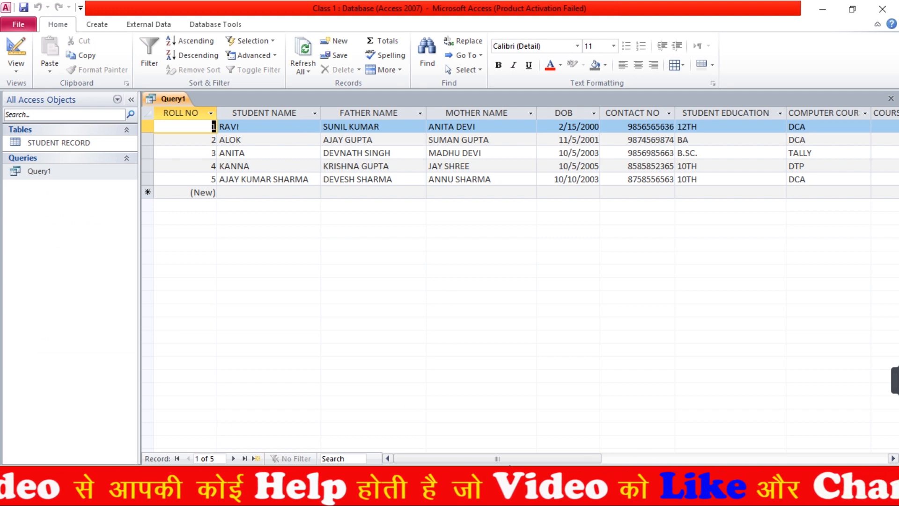
pyautogui.moveTo(465, 461); pyautogui.dragTo(604, 461)
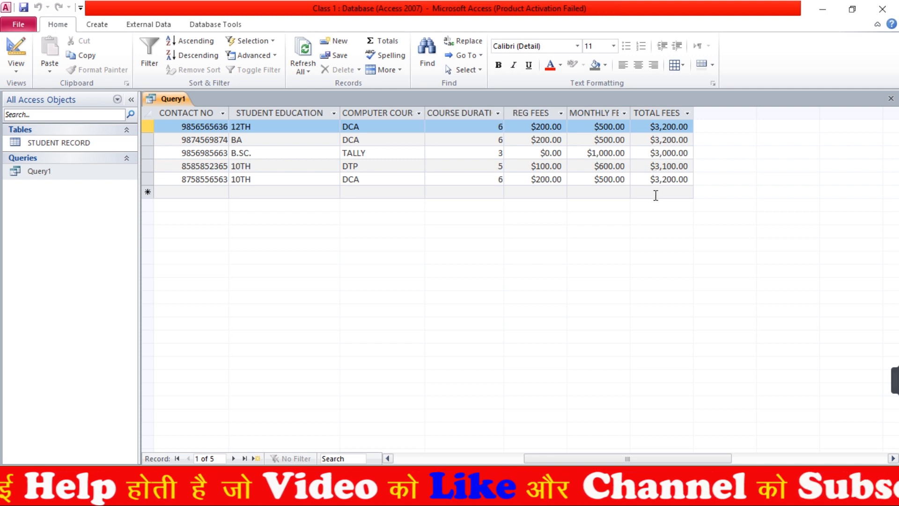
pyautogui.moveTo(650, 462); pyautogui.dragTo(586, 464)
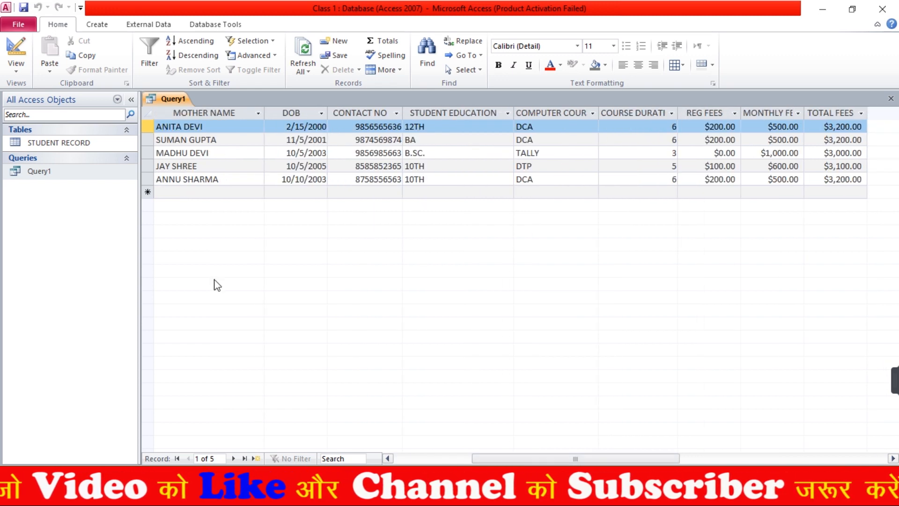